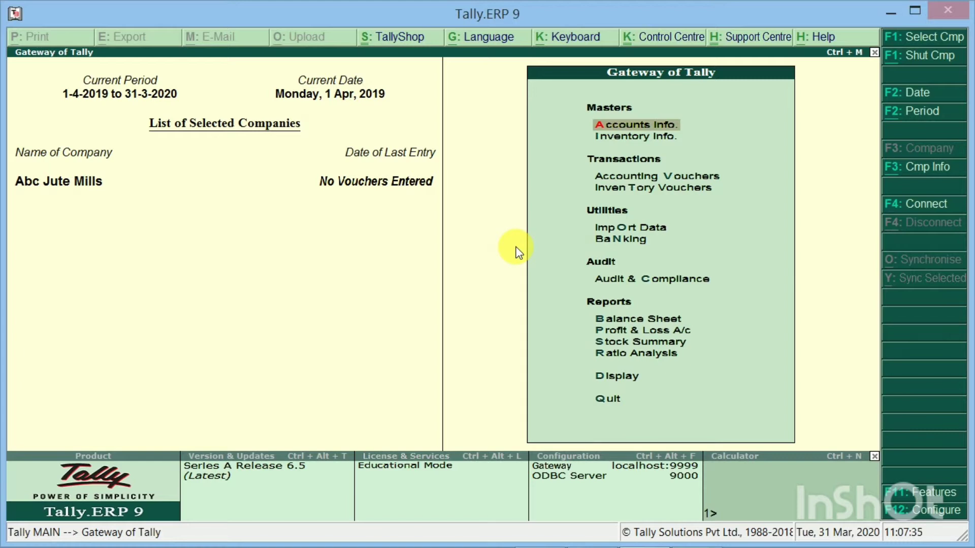
# From Company Info (Alt+F3), start a new company to open a blank Company Creation form
pyautogui.hotkey('alt', 'F3')
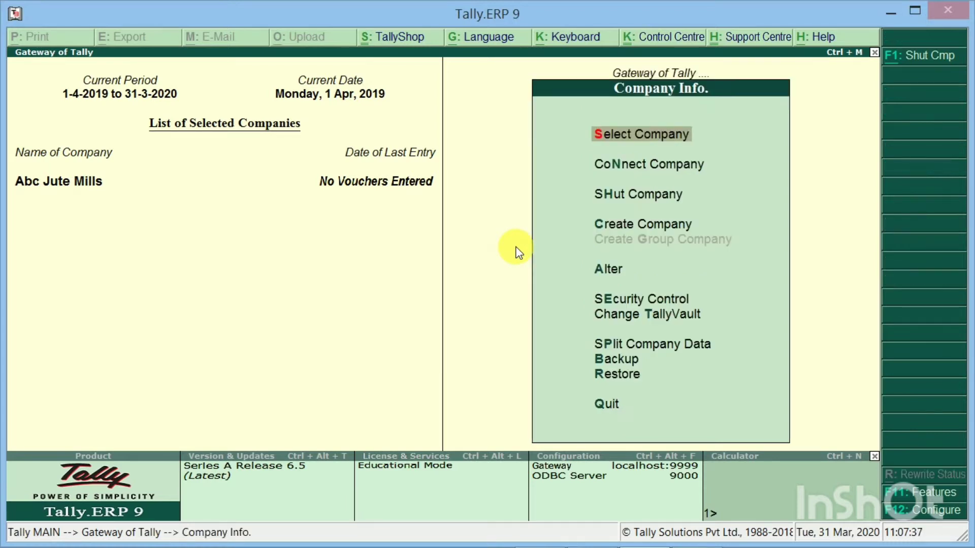
pyautogui.press('Down')
pyautogui.press('Down')
pyautogui.press('Down')
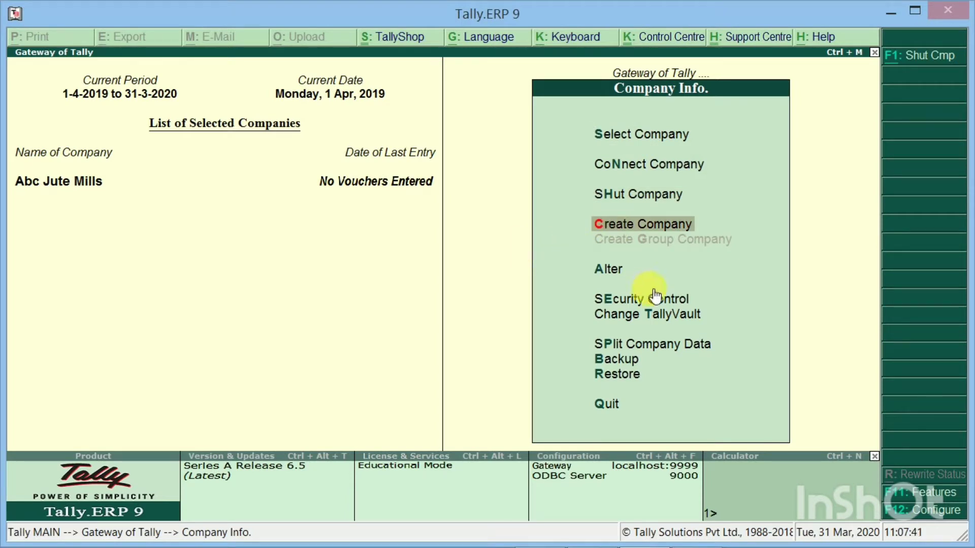
pyautogui.press('Return')
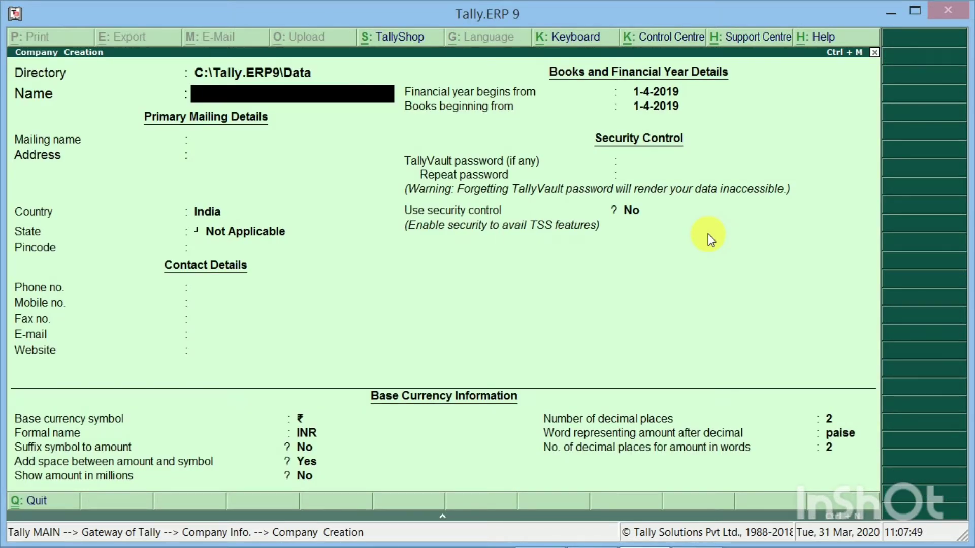
# Enter the company name Raji Industries, correcting the mistyped letters
pyautogui.write('Raji Ub')
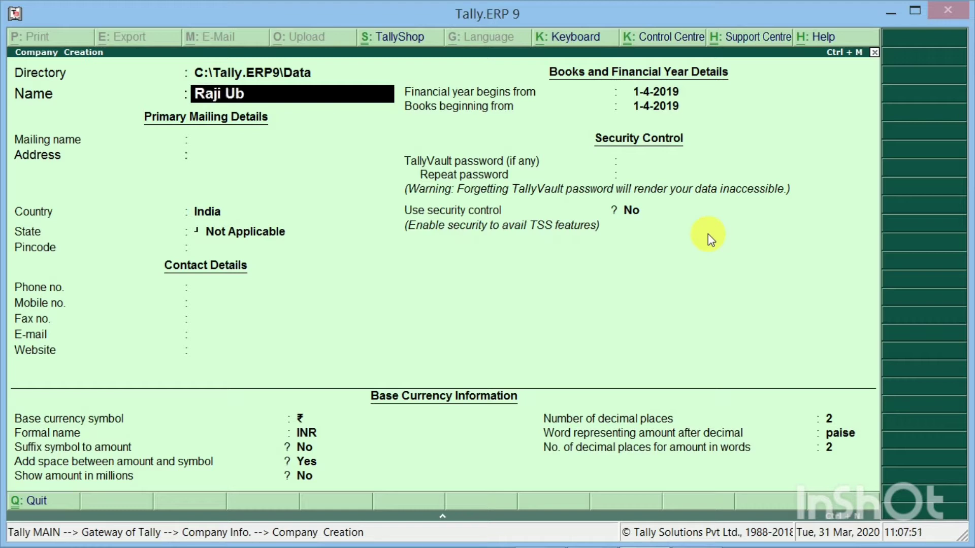
pyautogui.press('BackSpace')
pyautogui.press('BackSpace')
pyautogui.write('Industri s')
pyautogui.press('Return')
pyautogui.press('Return')
# Set the state to Andhra Pradesh, skip the contact details and keep the default financial year
pyautogui.press('Return')
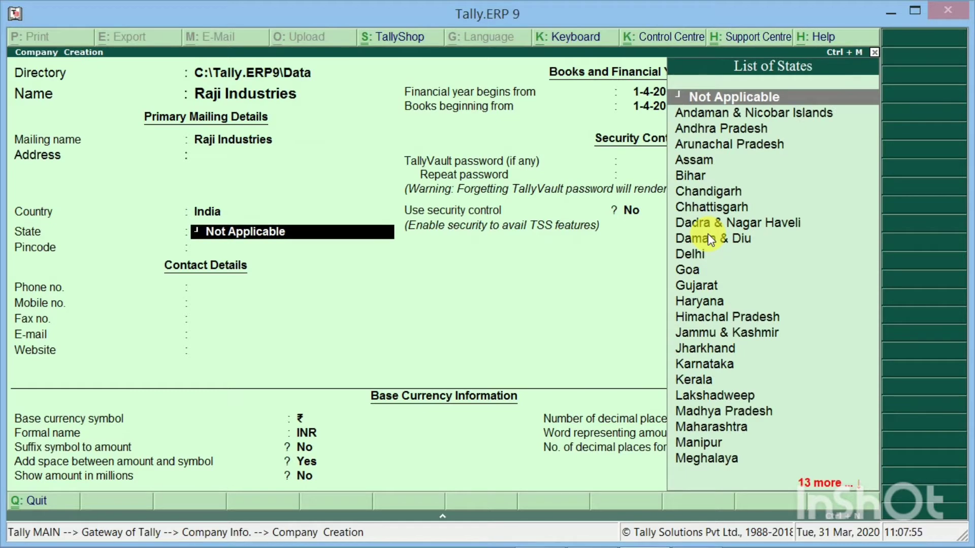
pyautogui.press('Down')
pyautogui.press('Down')
pyautogui.press('Return')
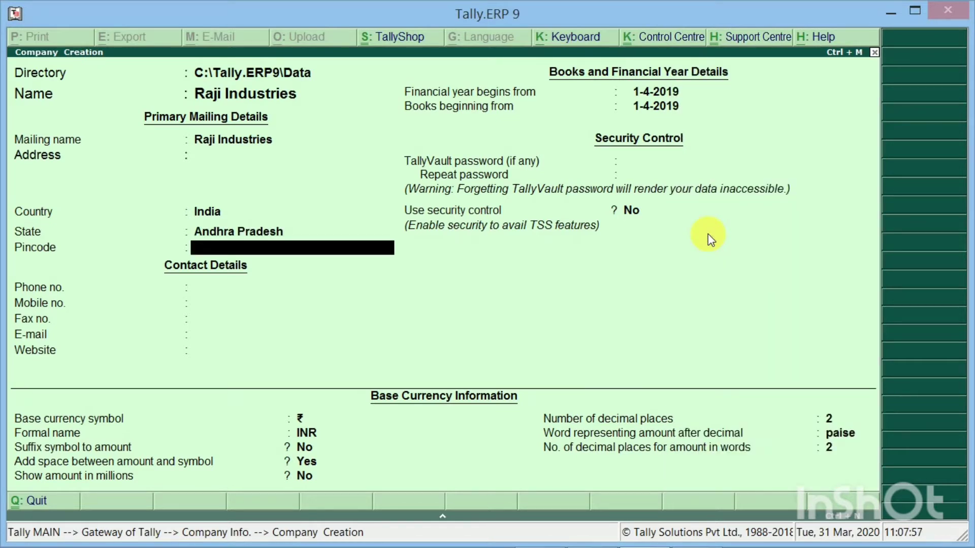
pyautogui.press('Return')
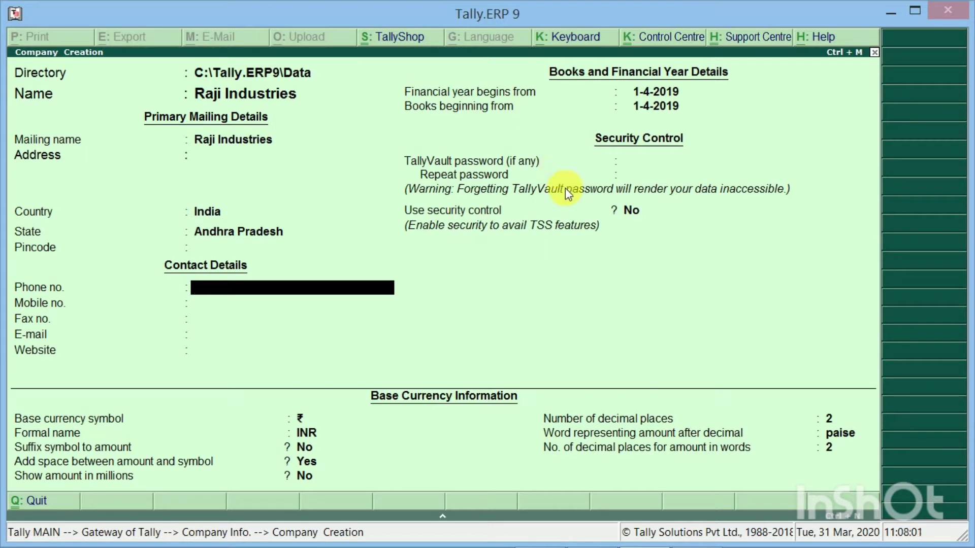
pyautogui.press('Return')
pyautogui.press('Return')
pyautogui.press('Return')
pyautogui.press('Return')
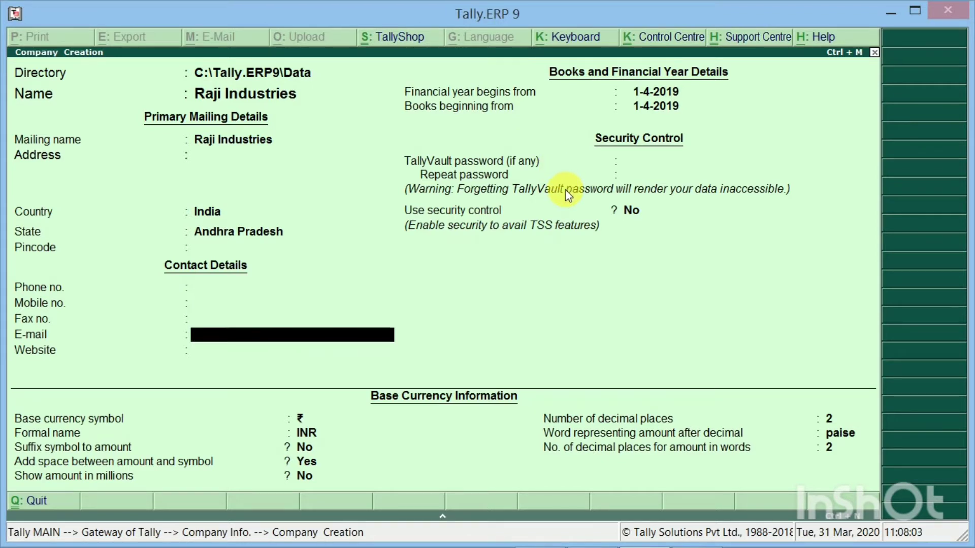
pyautogui.press('Return')
pyautogui.press('Return')
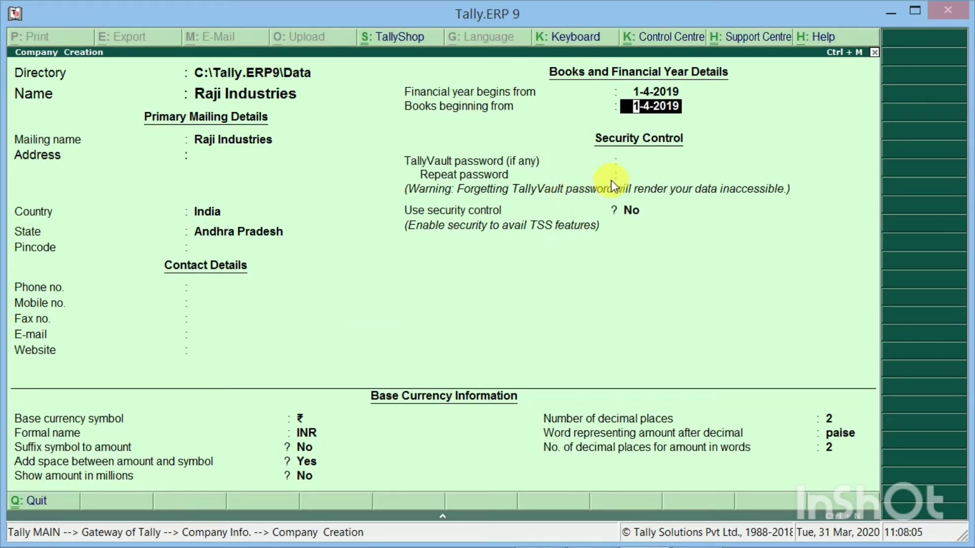
pyautogui.press('Return')
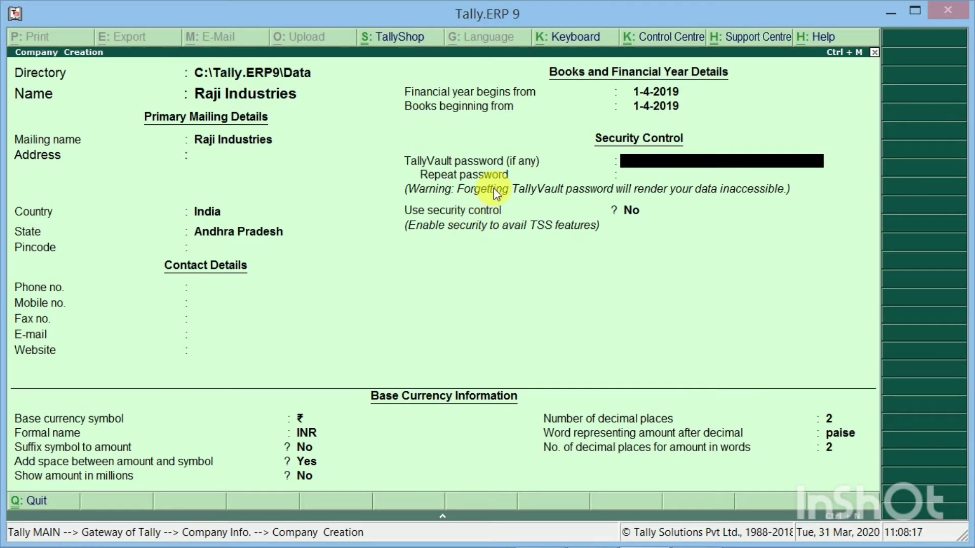
# Enter a TallyVault password for Raji Industries and confirm it with a matching repeat entry
pyautogui.write('*')
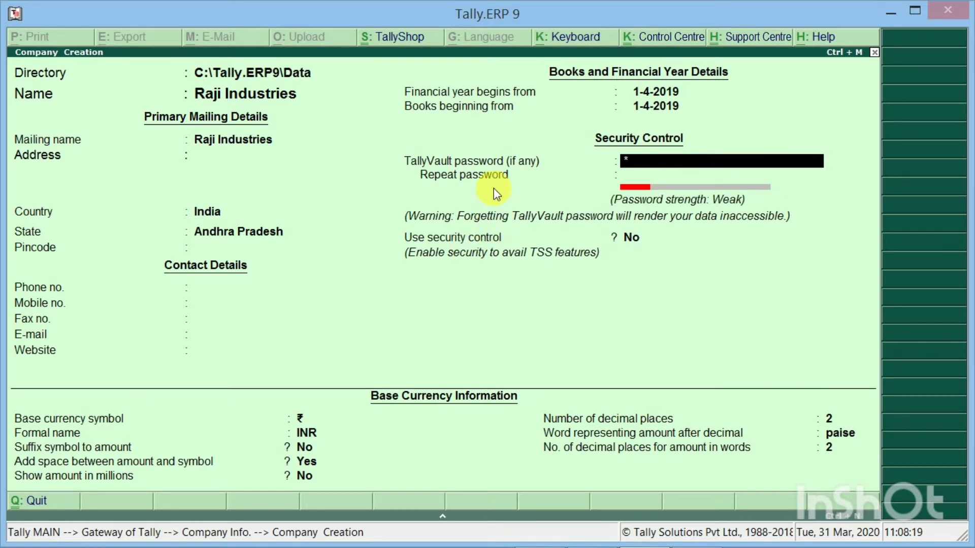
pyautogui.write('**')
pyautogui.press('Return')
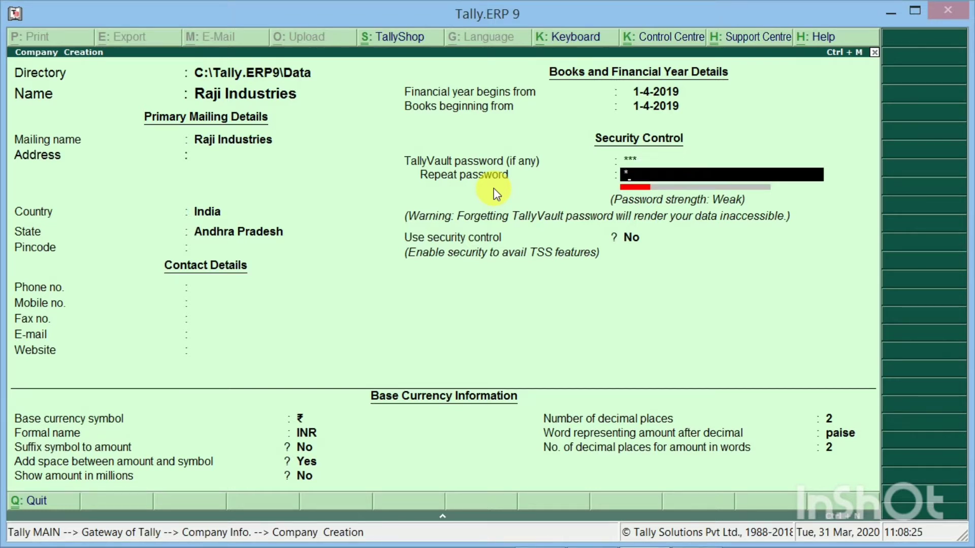
pyautogui.write('***')
pyautogui.press('Return')
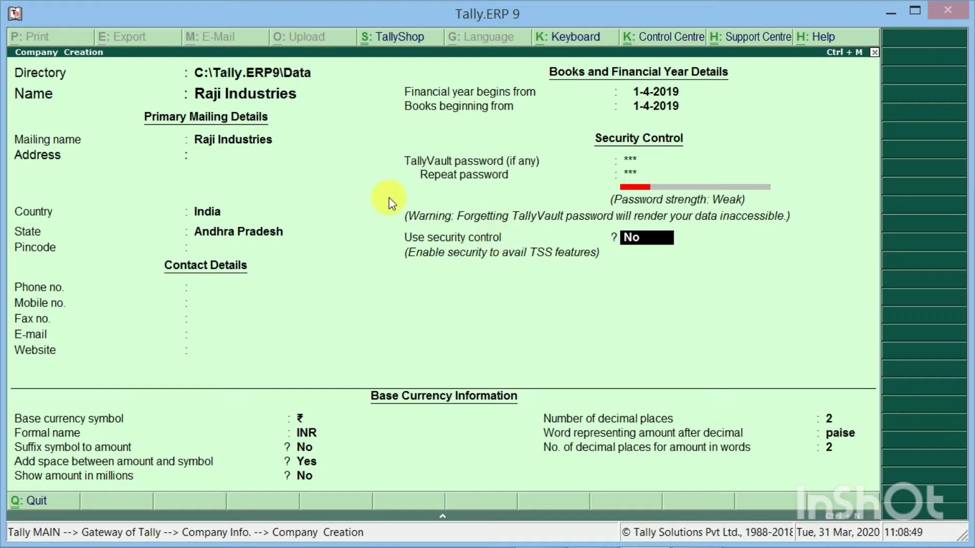
pyautogui.moveTo(967, 5)
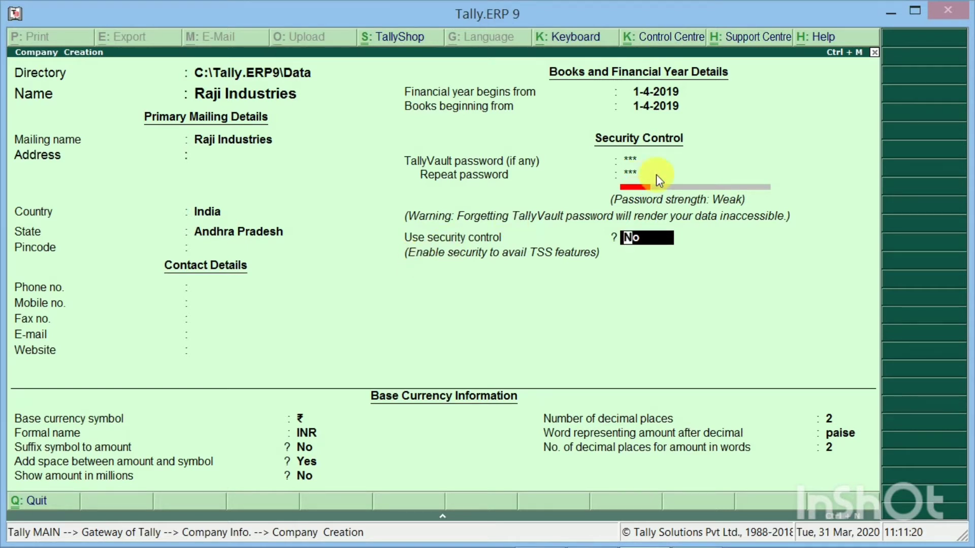
pyautogui.press('Return')
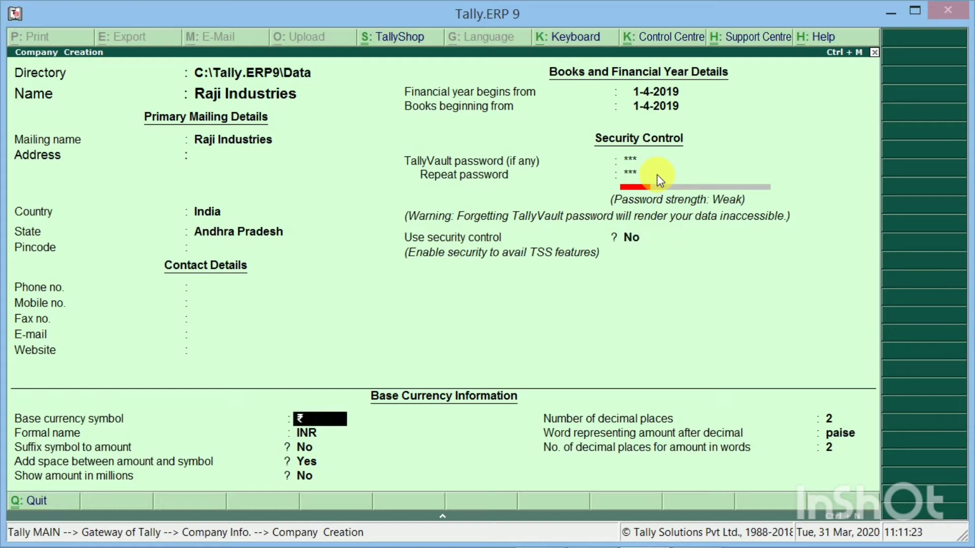
# Keep the default currency symbol and other base currency settings, and accept the company form
pyautogui.press('Return')
pyautogui.press('Return')
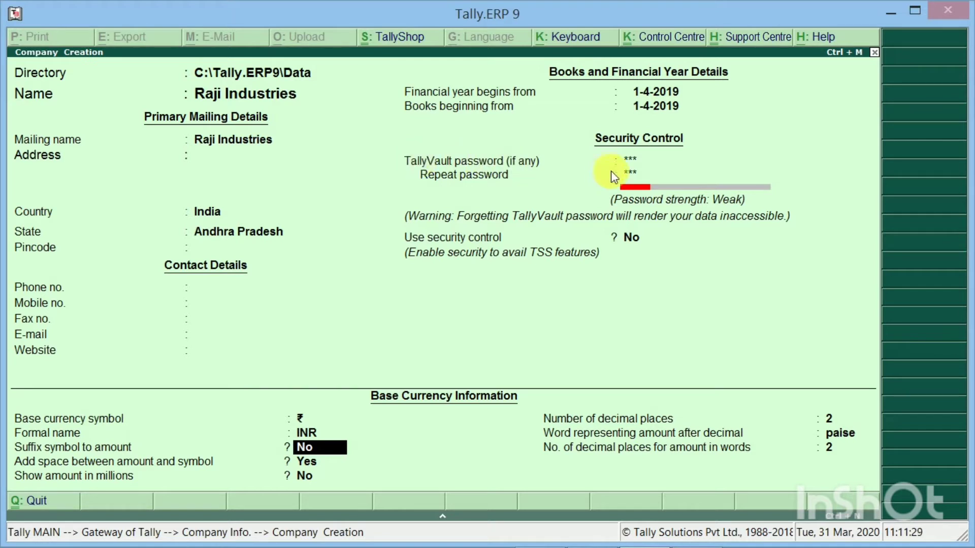
pyautogui.press('Return')
pyautogui.press('Return')
pyautogui.press('Return')
pyautogui.press('Return')
pyautogui.press('Return')
pyautogui.press('Return')
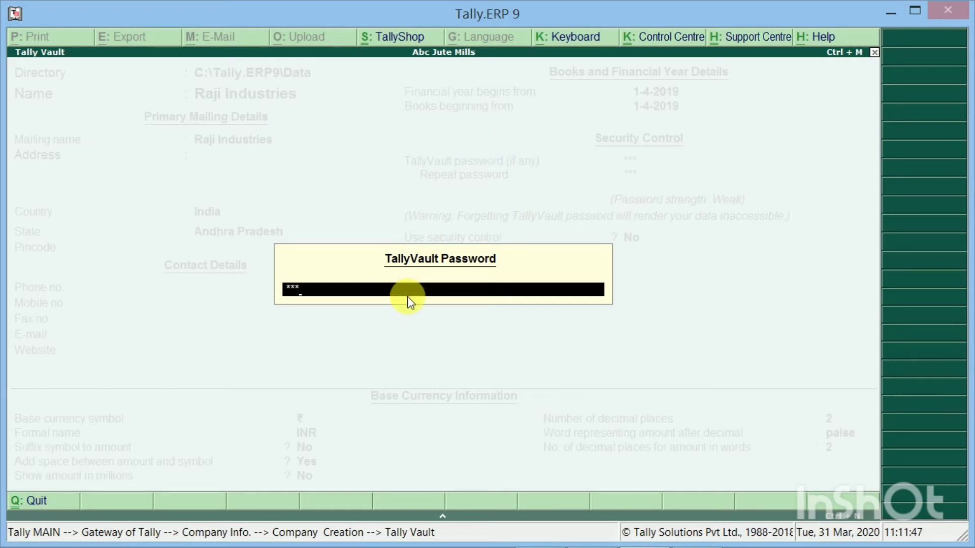
# Submit the TallyVault password to create and load Raji Industries
pyautogui.press('Return')
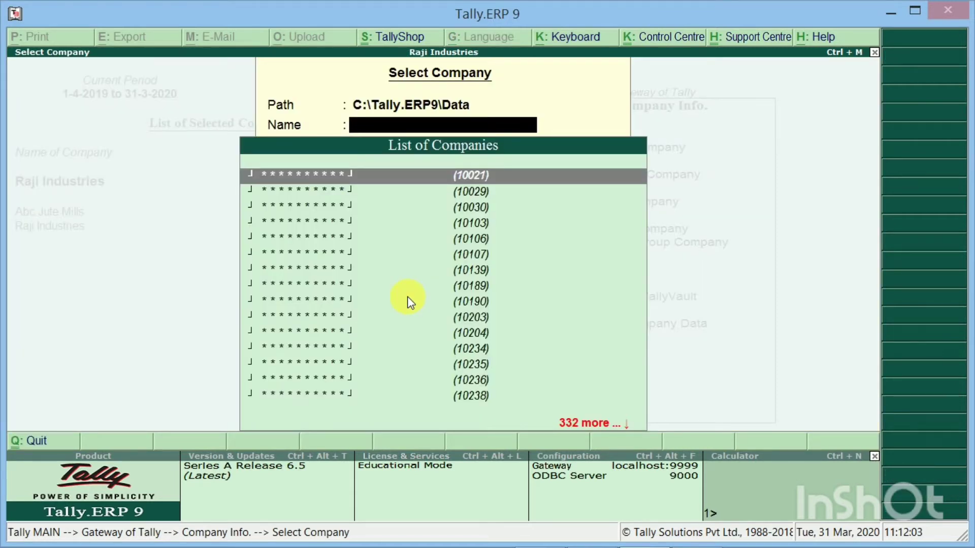
pyautogui.press('Down')
pyautogui.press('Down')
pyautogui.press('Down')
pyautogui.press('Down')
pyautogui.press('Up')
pyautogui.press('Down')
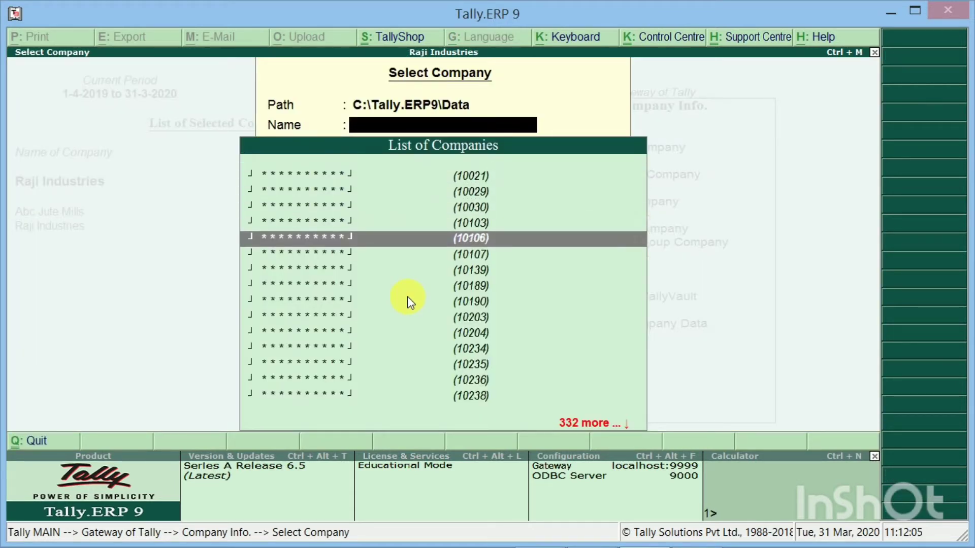
pyautogui.press('Down')
pyautogui.press('Down')
pyautogui.press('Down')
pyautogui.press('Down')
pyautogui.press('Down')
pyautogui.press('Down')
pyautogui.press('Down')
pyautogui.press('Down')
pyautogui.press('Down')
pyautogui.press('Down')
pyautogui.press('Down')
pyautogui.press('Down')
pyautogui.press('Down')
pyautogui.press('Down')
pyautogui.press('Down')
pyautogui.press('Down')
pyautogui.press('Down')
pyautogui.press('Down')
pyautogui.press('Down')
pyautogui.press('Down')
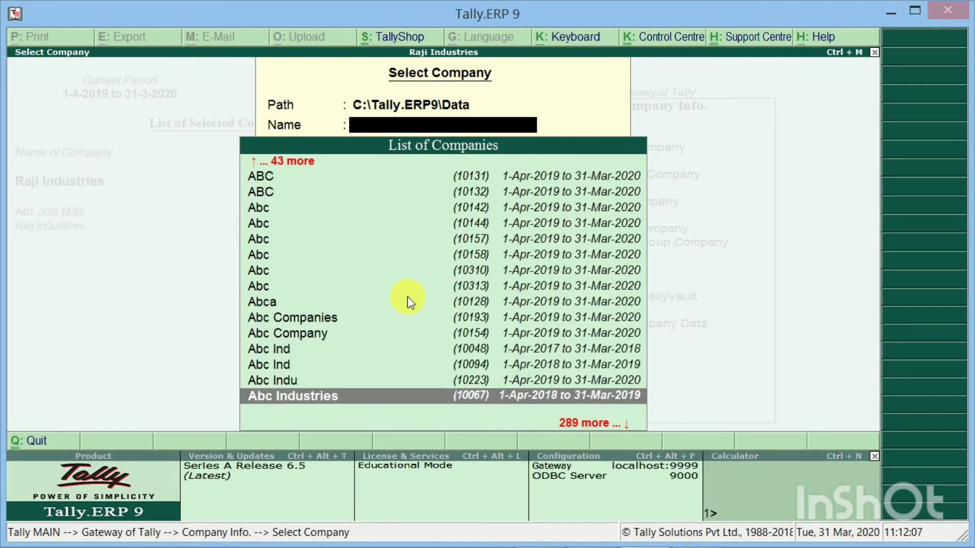
pyautogui.press('Up')
pyautogui.press('Up')
pyautogui.press('Up')
pyautogui.press('Up')
pyautogui.press('Up')
pyautogui.press('Up')
pyautogui.press('Up')
pyautogui.press('Up')
pyautogui.press('Up')
pyautogui.press('Up')
pyautogui.press('Up')
pyautogui.press('Up')
pyautogui.press('Up')
pyautogui.press('Up')
pyautogui.press('Up')
pyautogui.press('Up')
pyautogui.press('Up')
pyautogui.press('Up')
pyautogui.press('Up')
pyautogui.press('Up')
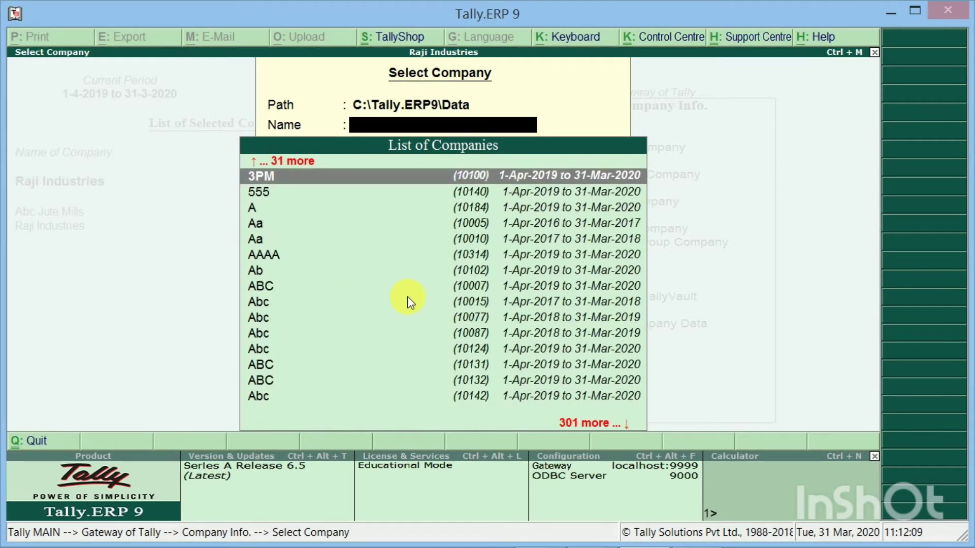
pyautogui.press('Up')
pyautogui.press('Up')
pyautogui.press('Up')
pyautogui.press('Up')
pyautogui.press('Up')
pyautogui.press('Up')
pyautogui.press('Up')
pyautogui.press('Up')
pyautogui.press('Up')
pyautogui.press('Up')
pyautogui.press('Up')
pyautogui.press('Up')
pyautogui.press('Up')
pyautogui.press('Up')
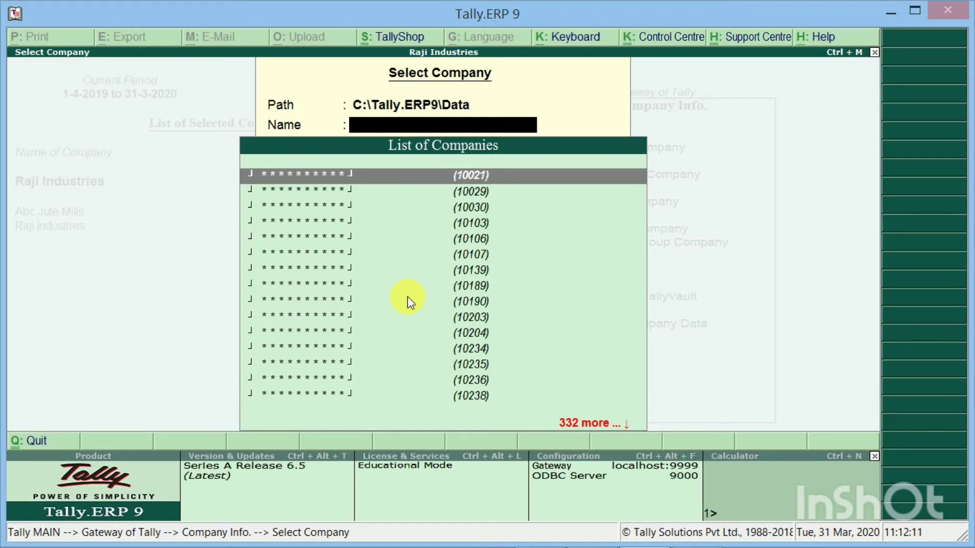
pyautogui.press('Down')
pyautogui.press('Down')
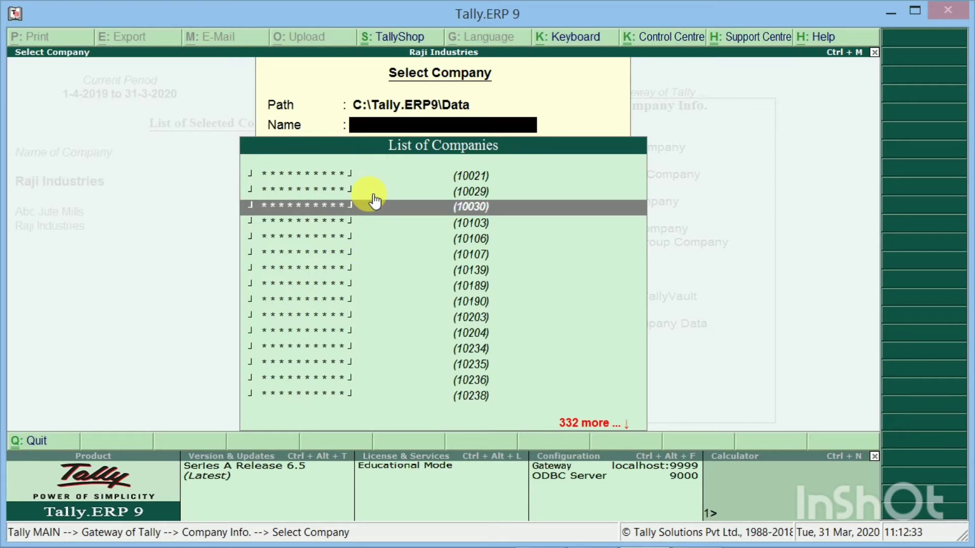
pyautogui.press('Up')
pyautogui.press('Up')
pyautogui.press('Down')
pyautogui.press('Down')
pyautogui.press('Down')
pyautogui.press('Down')
pyautogui.press('Down')
pyautogui.press('Down')
pyautogui.press('Down')
pyautogui.press('Down')
pyautogui.press('Down')
pyautogui.press('Down')
pyautogui.press('Down')
pyautogui.press('Down')
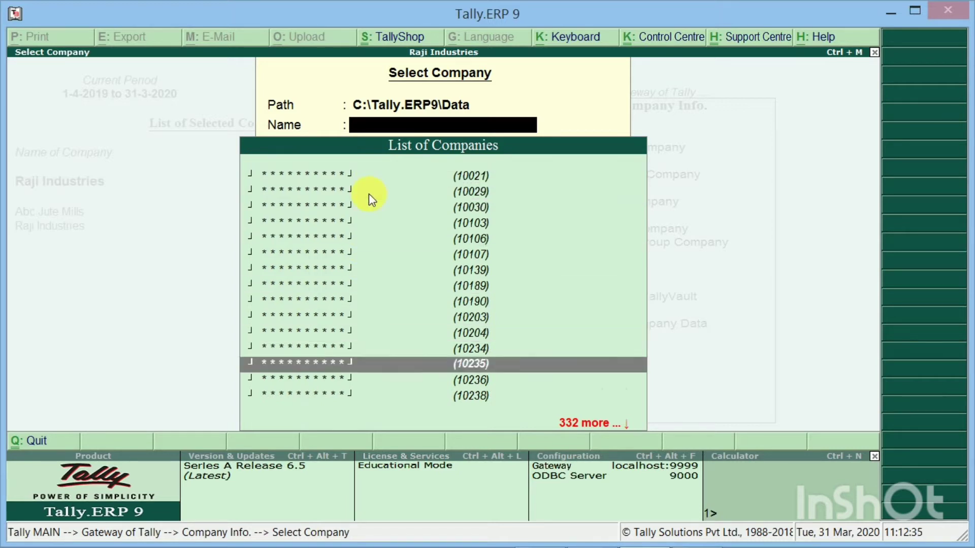
pyautogui.press('Down')
pyautogui.press('Down')
pyautogui.press('Down')
pyautogui.press('Down')
pyautogui.press('Down')
pyautogui.press('Down')
pyautogui.press('Down')
pyautogui.press('Down')
pyautogui.press('Down')
pyautogui.press('Down')
pyautogui.press('Down')
pyautogui.press('Down')
pyautogui.press('Down')
pyautogui.press('Down')
pyautogui.press('Down')
pyautogui.press('Down')
pyautogui.press('Down')
pyautogui.press('Down')
pyautogui.press('Down')
pyautogui.press('Down')
pyautogui.press('Up')
pyautogui.press('Up')
pyautogui.press('Up')
pyautogui.press('Up')
pyautogui.press('Up')
pyautogui.press('Up')
pyautogui.press('Up')
pyautogui.press('Up')
pyautogui.press('Up')
pyautogui.press('Up')
pyautogui.press('Up')
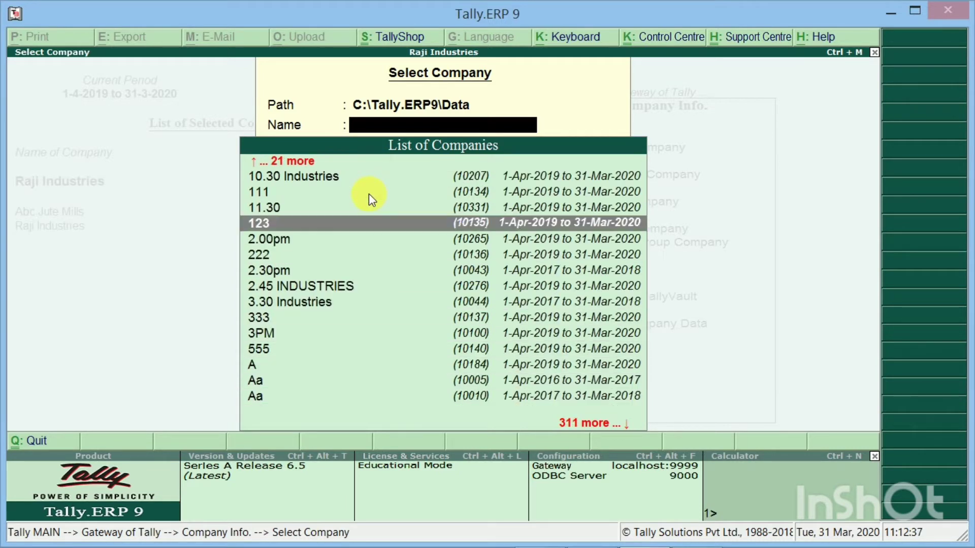
pyautogui.press('Up')
pyautogui.press('Up')
pyautogui.press('Up')
pyautogui.press('Up')
pyautogui.press('Up')
pyautogui.press('Up')
pyautogui.press('Up')
pyautogui.press('Up')
pyautogui.press('Up')
pyautogui.press('Up')
pyautogui.press('Up')
pyautogui.press('Up')
pyautogui.press('Up')
pyautogui.press('Up')
pyautogui.press('Up')
pyautogui.press('Up')
pyautogui.press('Up')
pyautogui.press('Up')
pyautogui.press('Up')
pyautogui.press('Up')
pyautogui.press('Down')
pyautogui.press('Down')
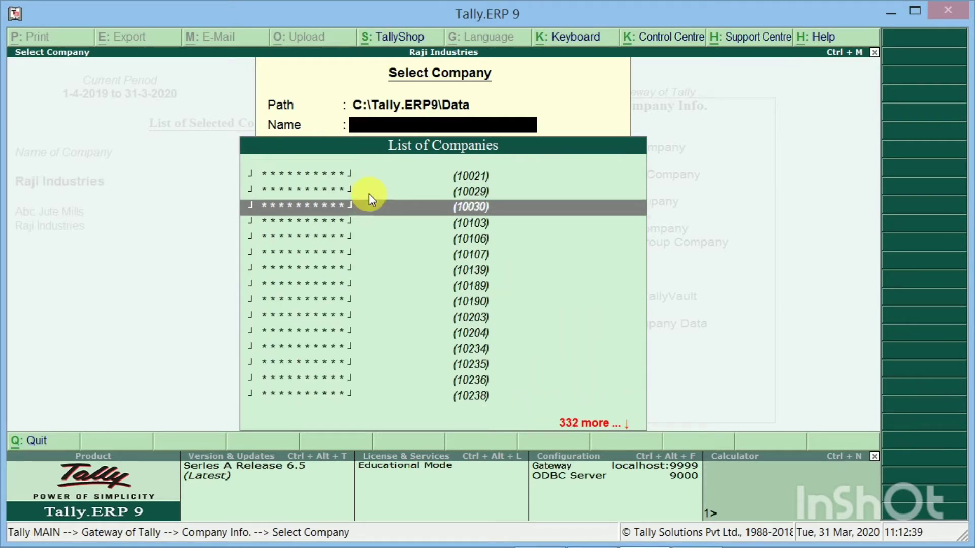
pyautogui.press('Down')
pyautogui.press('Down')
pyautogui.press('Down')
pyautogui.press('Down')
pyautogui.press('Down')
pyautogui.press('Down')
pyautogui.press('Down')
pyautogui.press('Down')
pyautogui.press('Down')
pyautogui.press('Down')
pyautogui.press('Down')
pyautogui.press('Down')
pyautogui.press('Down')
pyautogui.press('Down')
pyautogui.press('Down')
pyautogui.press('Down')
pyautogui.press('Down')
pyautogui.press('Down')
pyautogui.press('Down')
pyautogui.press('Down')
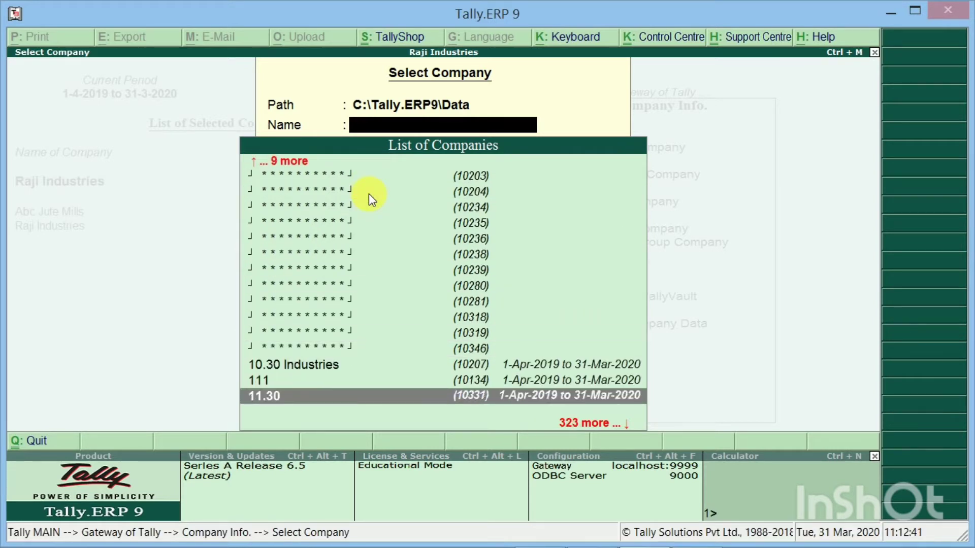
pyautogui.press('Up')
pyautogui.press('Up')
pyautogui.press('Up')
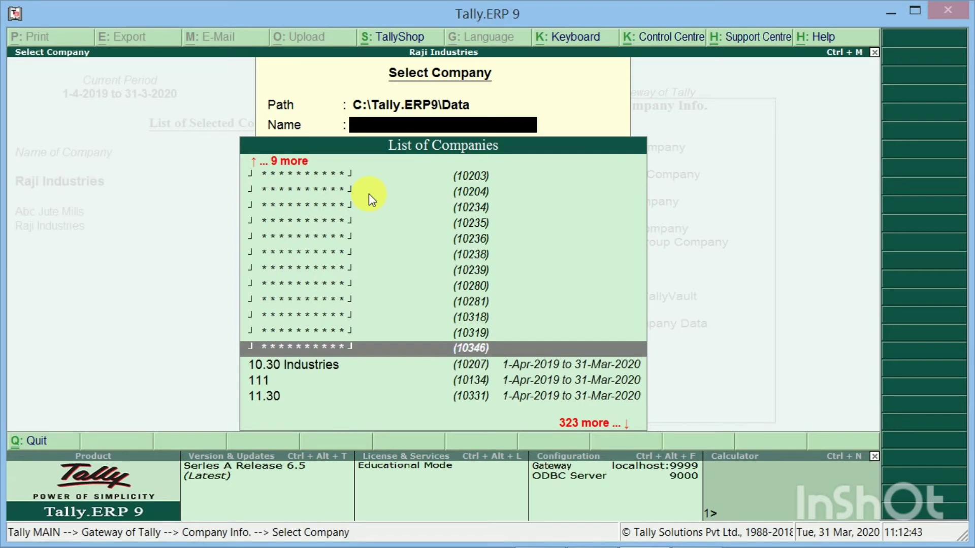
pyautogui.press('Up')
pyautogui.press('Up')
pyautogui.press('Up')
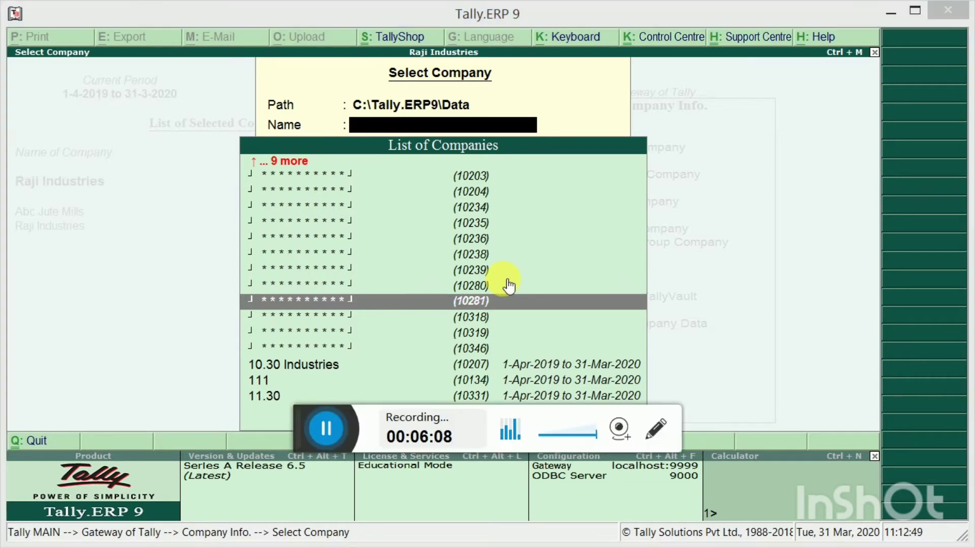
# Point out the encrypted company 10346 in the list, then close the list without opening any company
pyautogui.click(656, 428)
pyautogui.scroll(1, 457, 172)
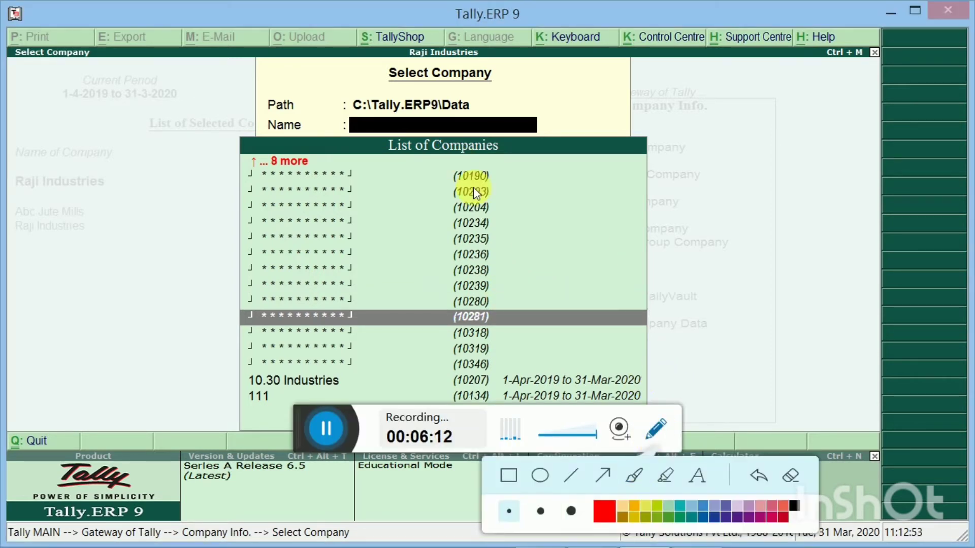
pyautogui.click(640, 474)
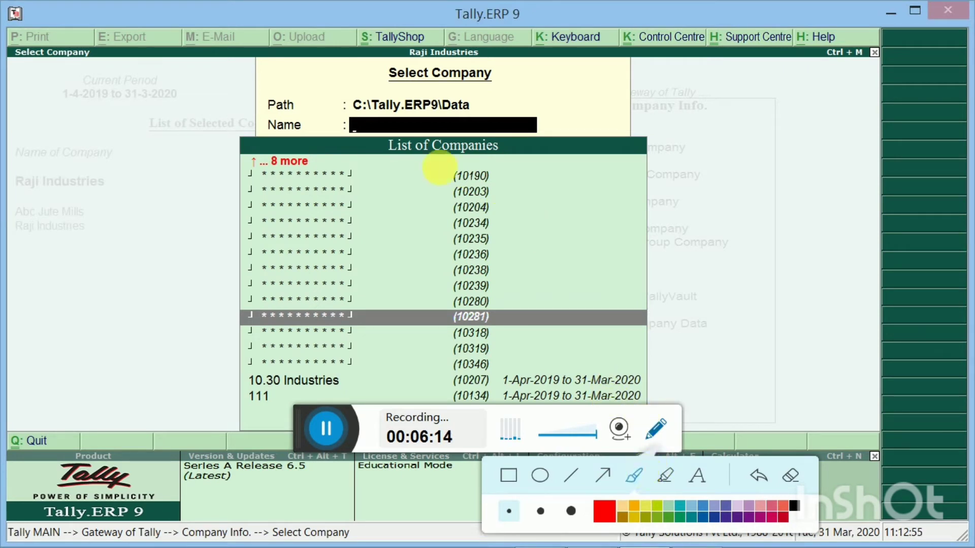
pyautogui.moveTo(442, 161); pyautogui.dragTo(430, 292)
pyautogui.moveTo(440, 331)
pyautogui.mouseDown()
pyautogui.moveTo(475, 387)
pyautogui.moveTo(561, 353)
pyautogui.moveTo(556, 250)
pyautogui.moveTo(483, 138)
pyautogui.moveTo(436, 154)
pyautogui.mouseUp()
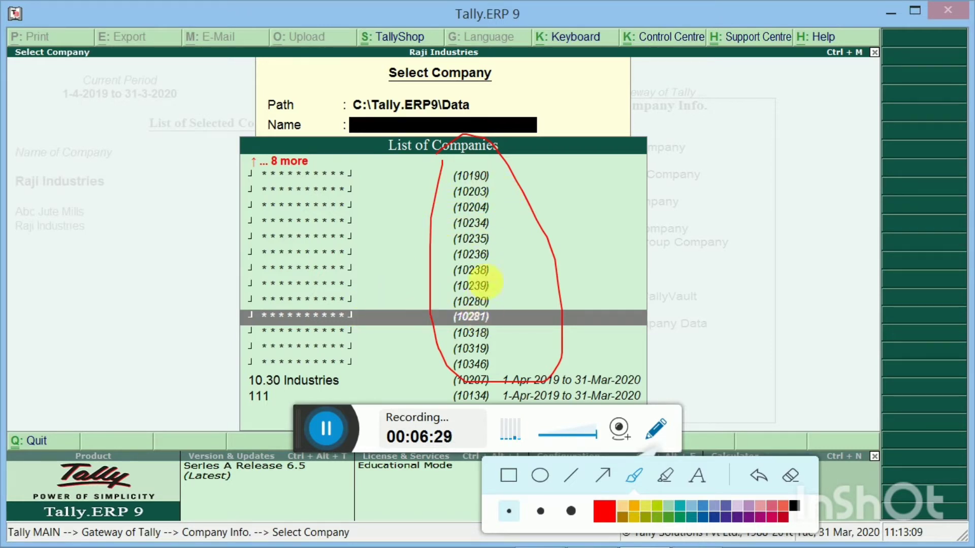
pyautogui.moveTo(504, 274)
pyautogui.mouseDown()
pyautogui.moveTo(530, 256)
pyautogui.moveTo(546, 219)
pyautogui.moveTo(531, 209)
pyautogui.moveTo(569, 193)
pyautogui.moveTo(501, 182)
pyautogui.mouseUp()
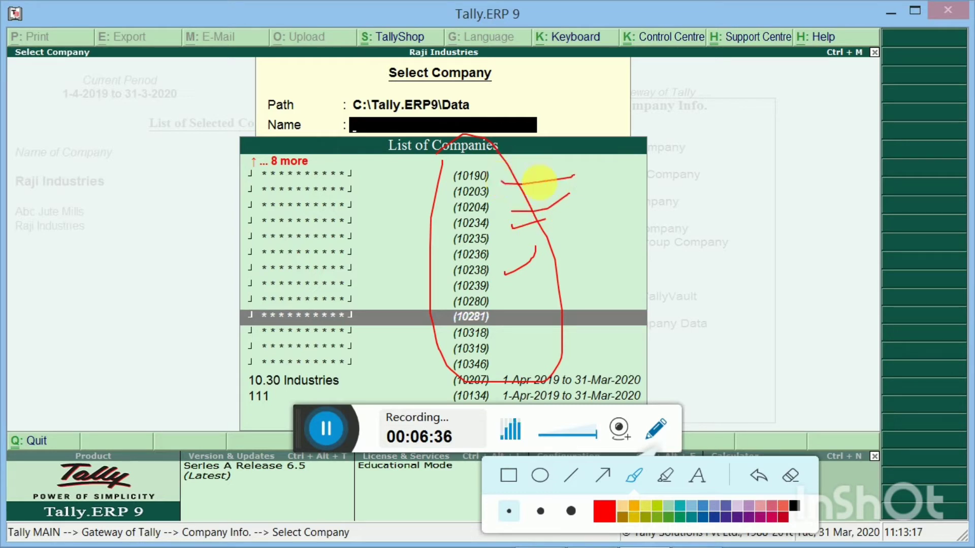
pyautogui.moveTo(498, 299)
pyautogui.mouseDown()
pyautogui.moveTo(511, 319)
pyautogui.moveTo(628, 278)
pyautogui.mouseUp()
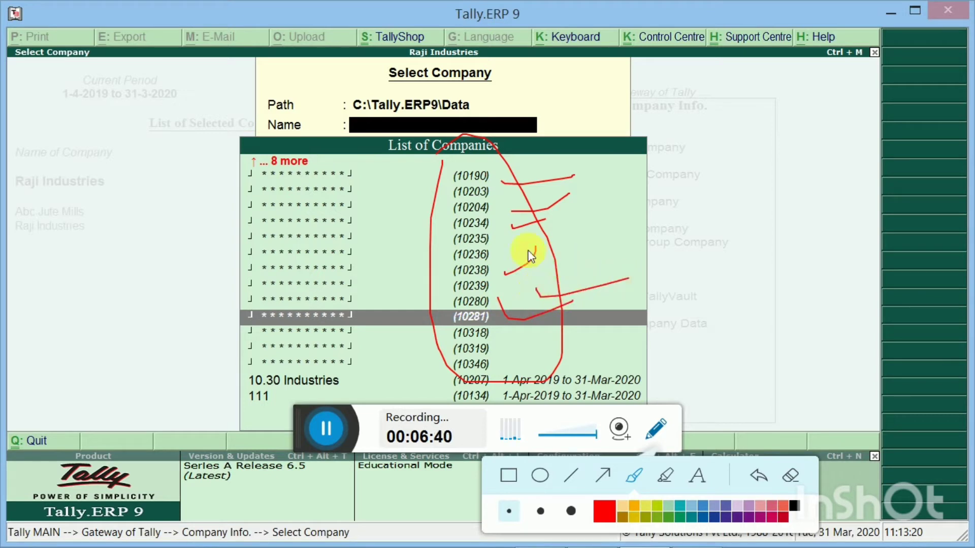
pyautogui.moveTo(523, 250)
pyautogui.mouseDown()
pyautogui.moveTo(531, 259)
pyautogui.moveTo(595, 250)
pyautogui.mouseUp()
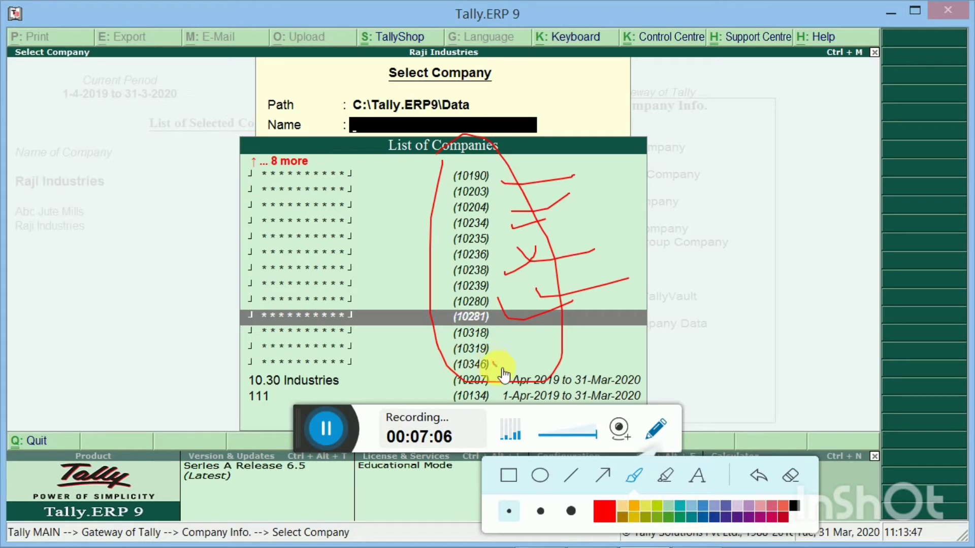
pyautogui.moveTo(495, 366)
pyautogui.mouseDown()
pyautogui.moveTo(570, 348)
pyautogui.moveTo(568, 327)
pyautogui.mouseUp()
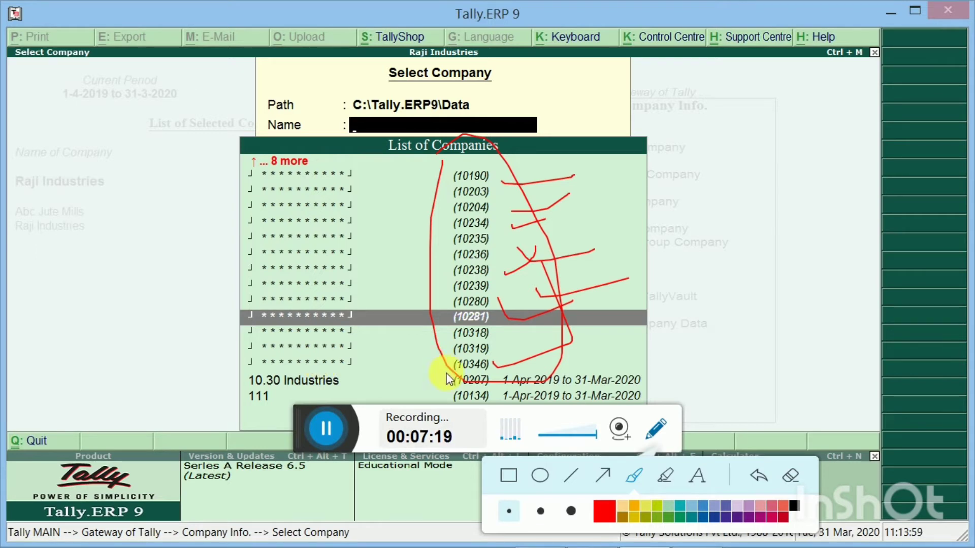
pyautogui.click(286, 362)
pyautogui.press('Escape')
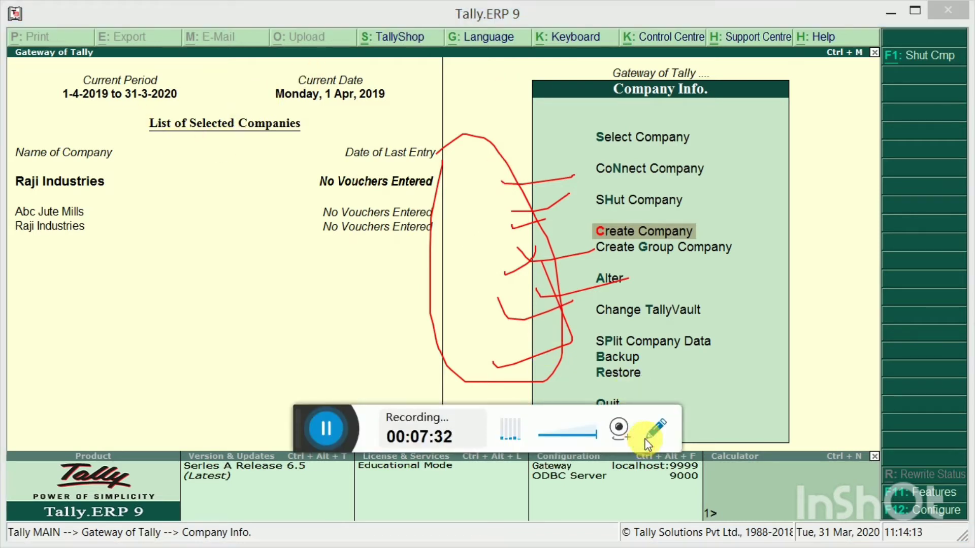
# Make Raji Industries the current company
pyautogui.click(655, 429)
pyautogui.click(785, 477)
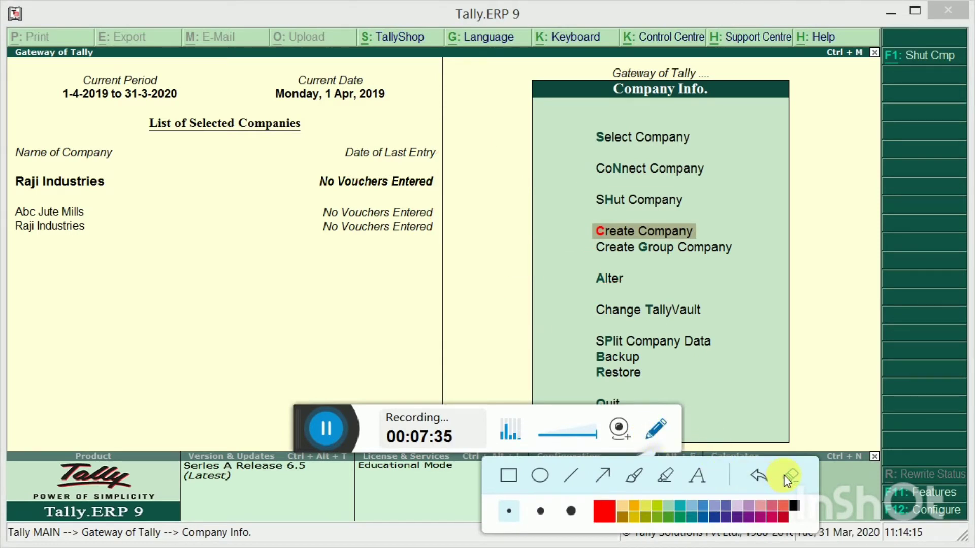
pyautogui.click(157, 185)
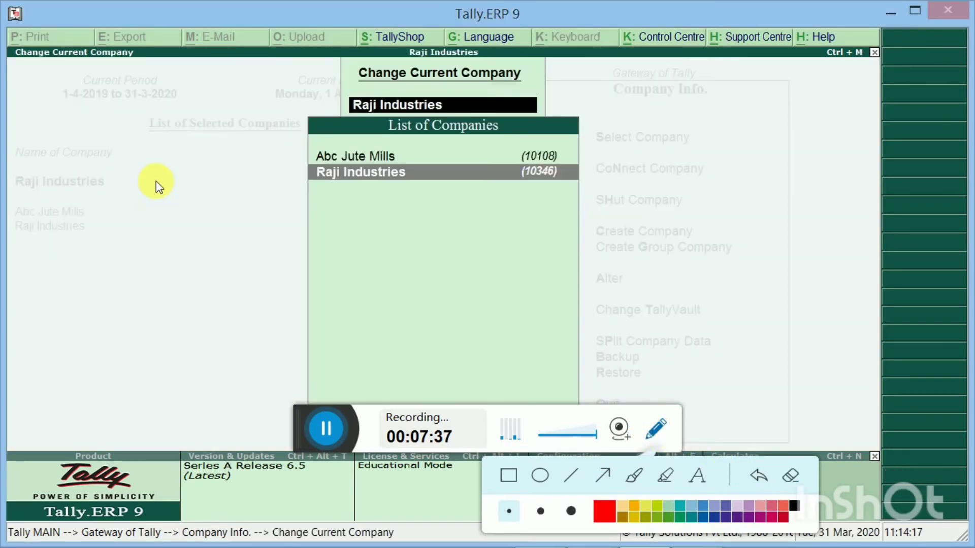
pyautogui.click(351, 173)
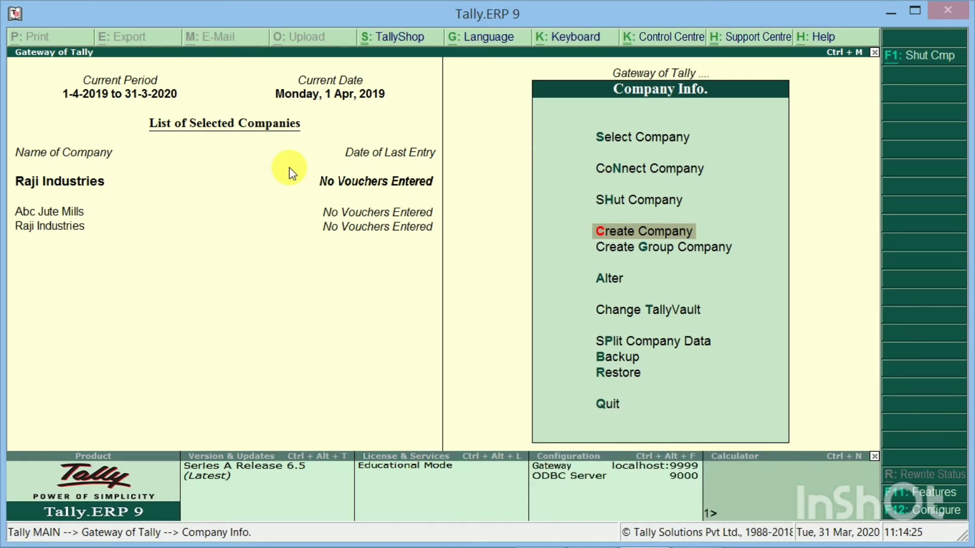
# Shut Raji Industries from the list of open companies
pyautogui.press('h')
pyautogui.press('Up')
pyautogui.press('Down')
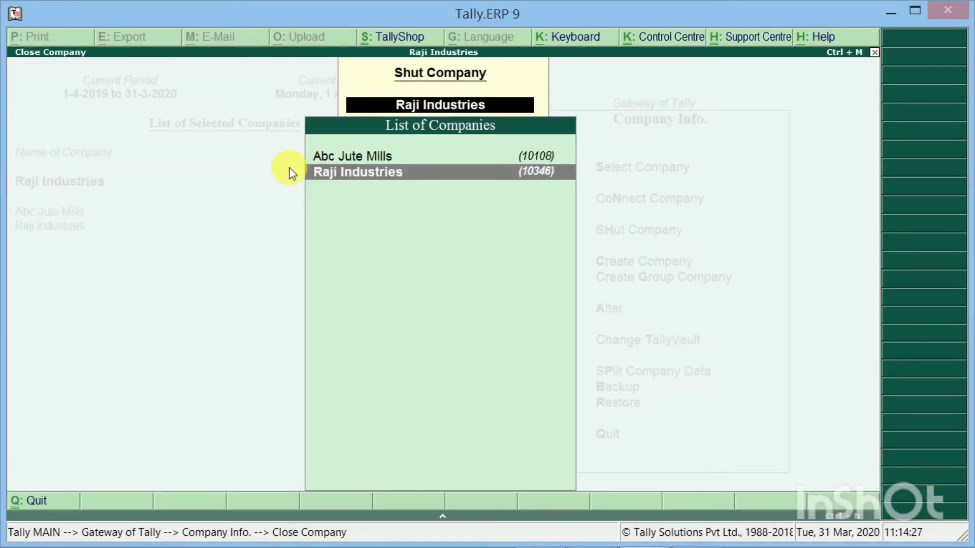
pyautogui.click(390, 175)
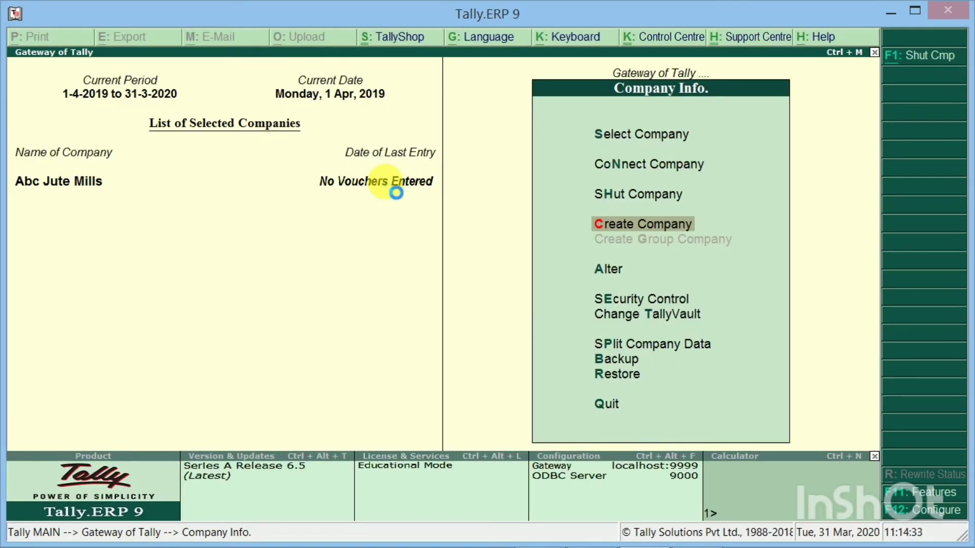
# Select the encrypted company 10346 and load it by entering its TallyVault password
pyautogui.press('s')
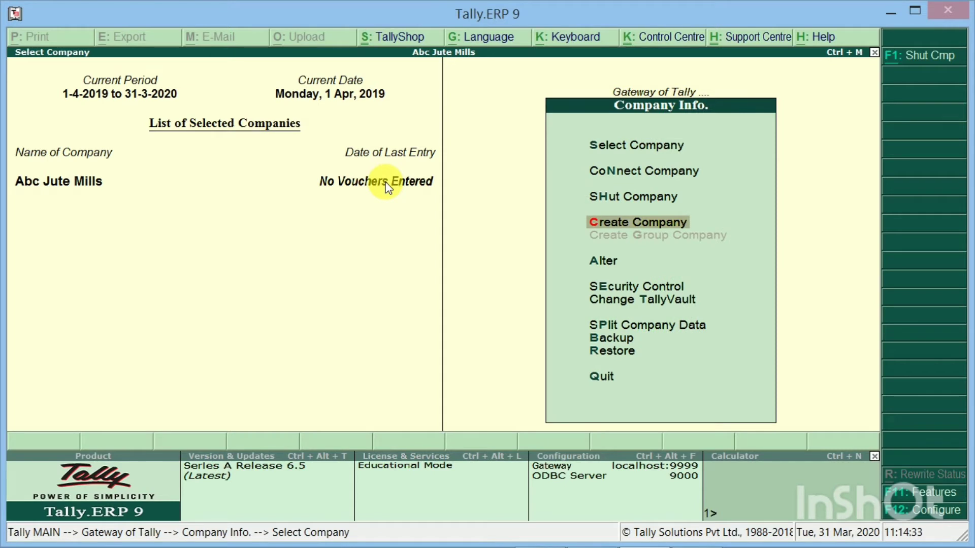
pyautogui.press('Down')
pyautogui.press('Down')
pyautogui.press('Down')
pyautogui.press('Down')
pyautogui.press('Down')
pyautogui.press('Down')
pyautogui.press('Down')
pyautogui.press('Down')
pyautogui.press('Down')
pyautogui.press('Down')
pyautogui.press('Down')
pyautogui.press('Down')
pyautogui.press('Down')
pyautogui.press('Down')
pyautogui.press('Down')
pyautogui.press('Down')
pyautogui.press('Down')
pyautogui.press('Down')
pyautogui.press('Down')
pyautogui.press('Down')
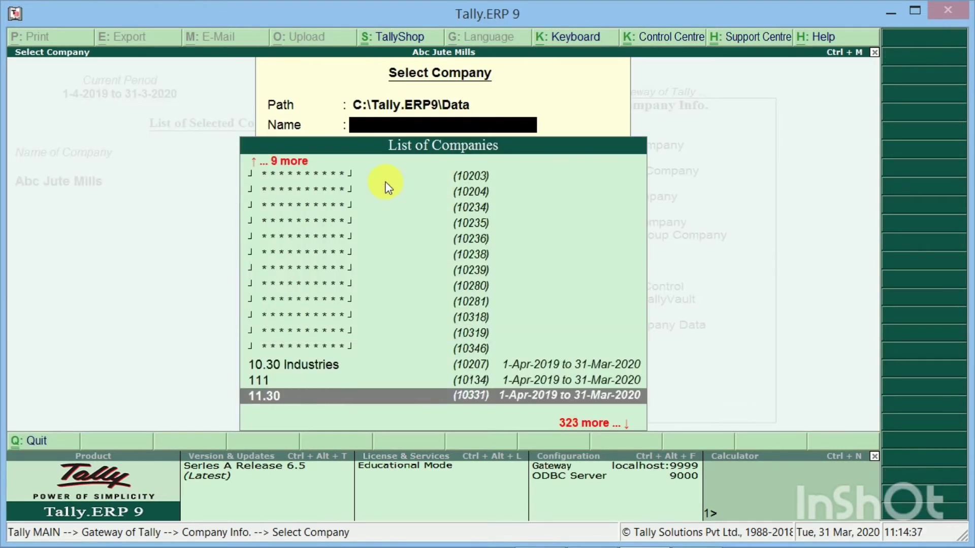
pyautogui.press('Down')
pyautogui.press('Up')
pyautogui.press('Up')
pyautogui.press('Up')
pyautogui.press('Up')
pyautogui.press('Up')
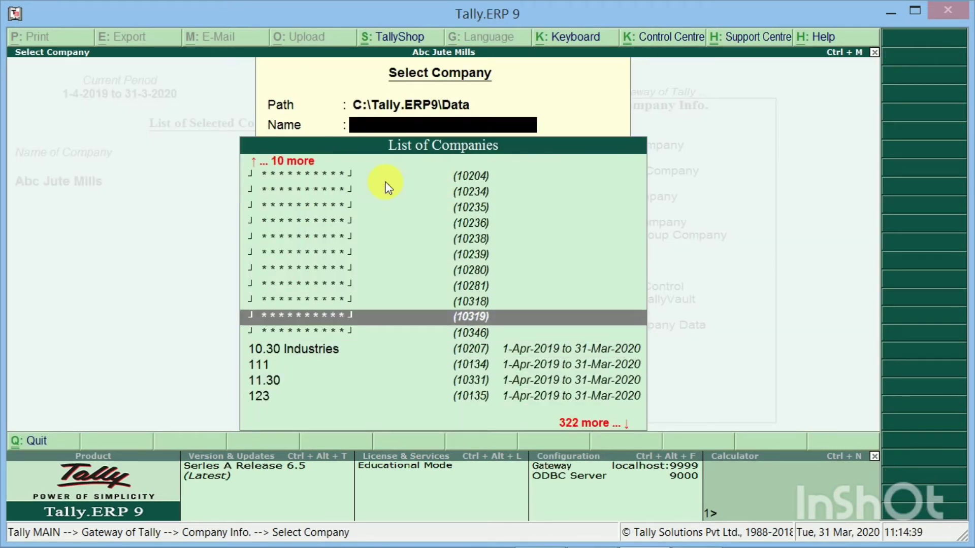
pyautogui.press('Down')
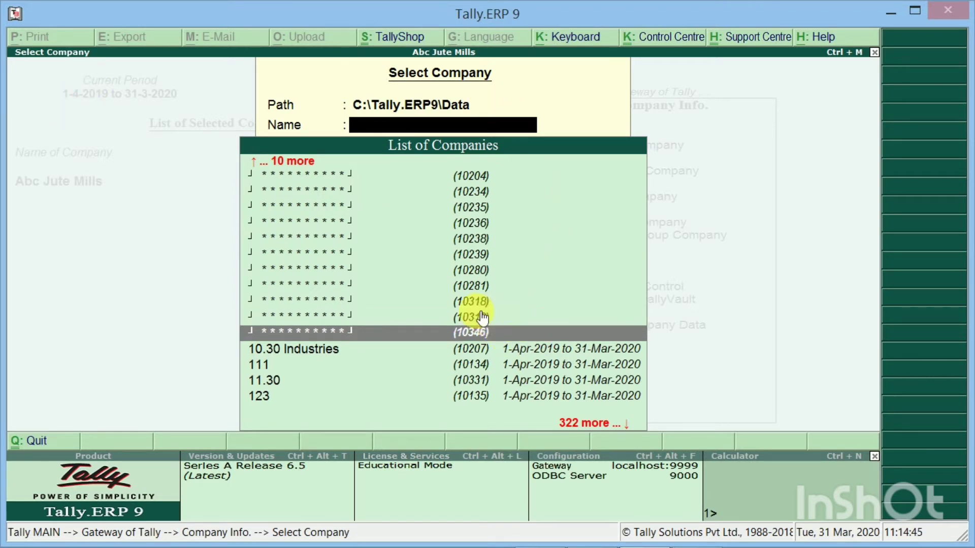
pyautogui.press('Return')
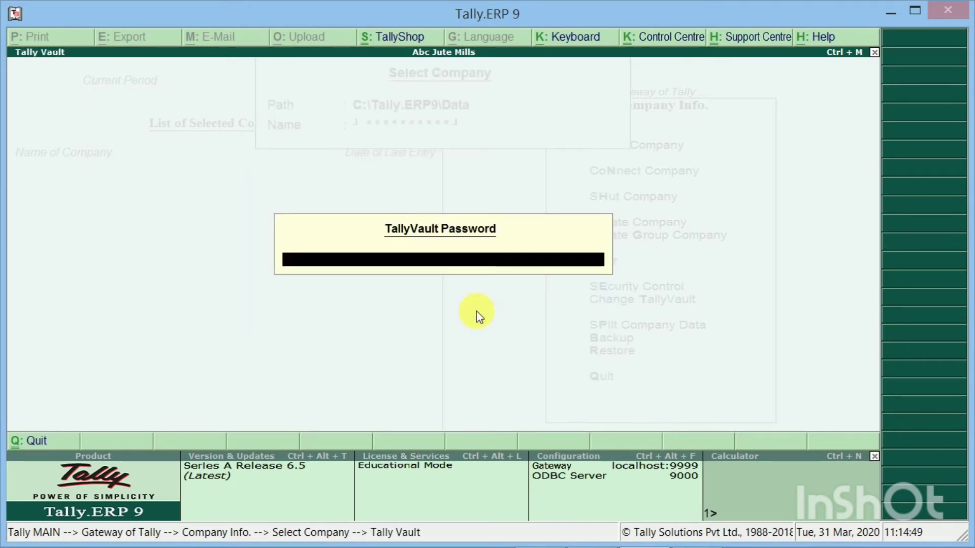
pyautogui.write('***')
pyautogui.press('Return')
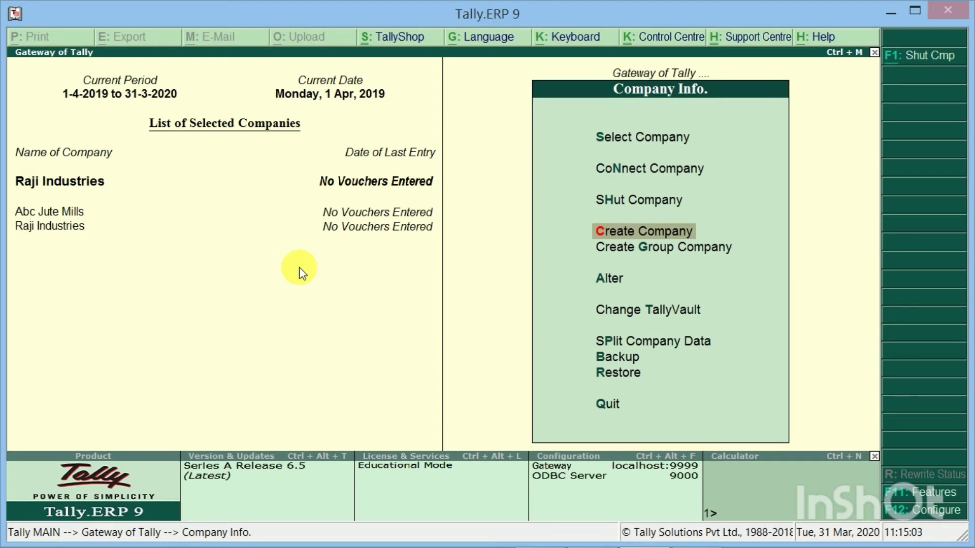
pyautogui.press('s')
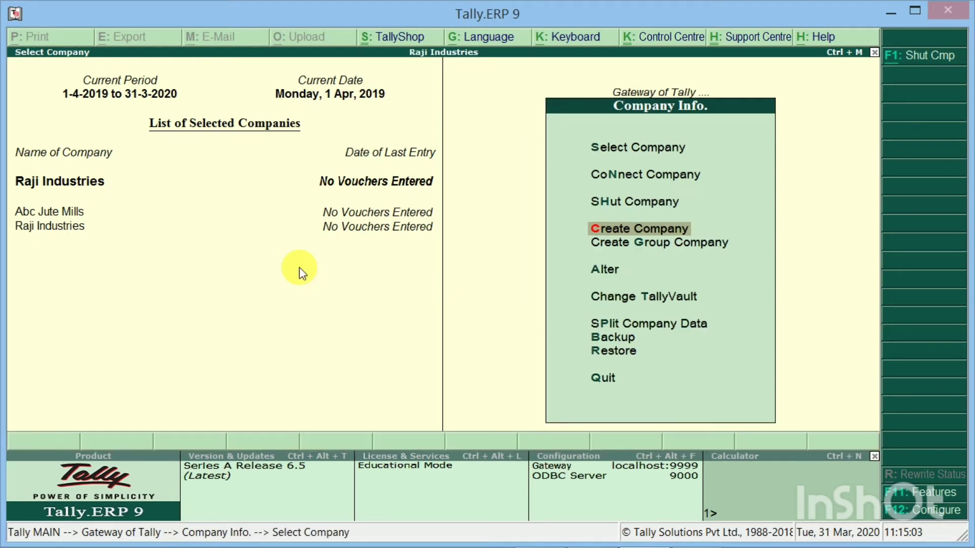
pyautogui.press('Down')
pyautogui.press('Down')
pyautogui.press('Down')
pyautogui.press('Down')
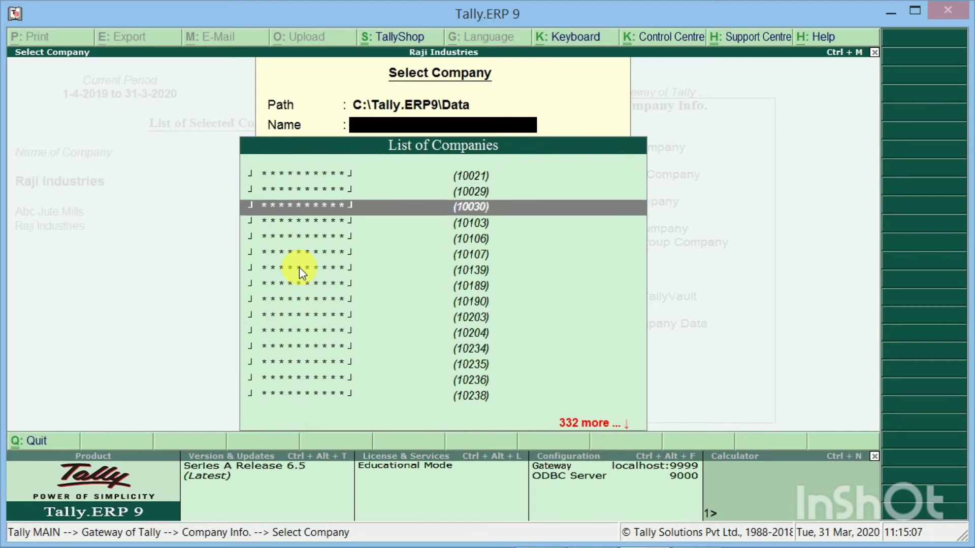
pyautogui.press('Down')
pyautogui.press('Down')
pyautogui.press('Down')
pyautogui.press('Down')
pyautogui.press('Down')
pyautogui.press('Down')
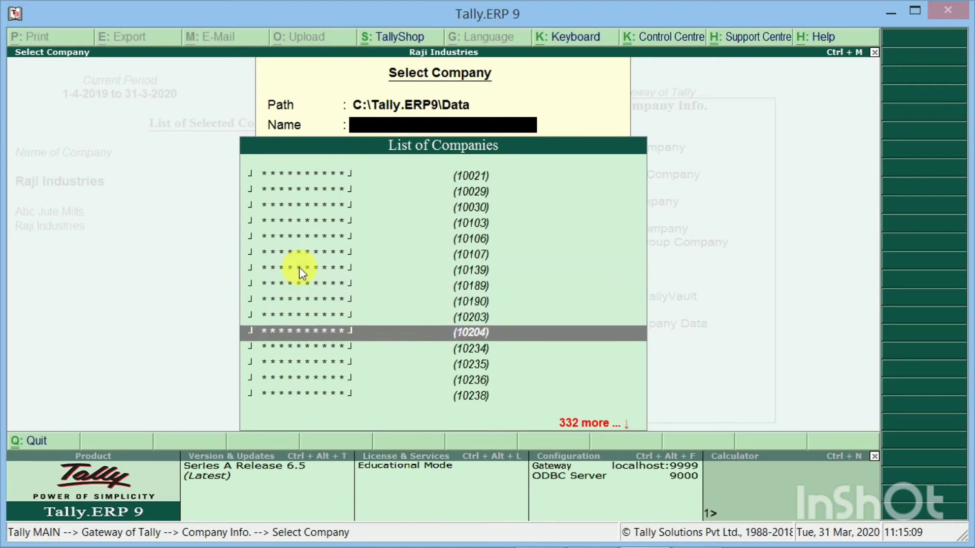
pyautogui.press('Down')
pyautogui.press('Down')
pyautogui.press('Down')
pyautogui.press('Down')
pyautogui.press('Down')
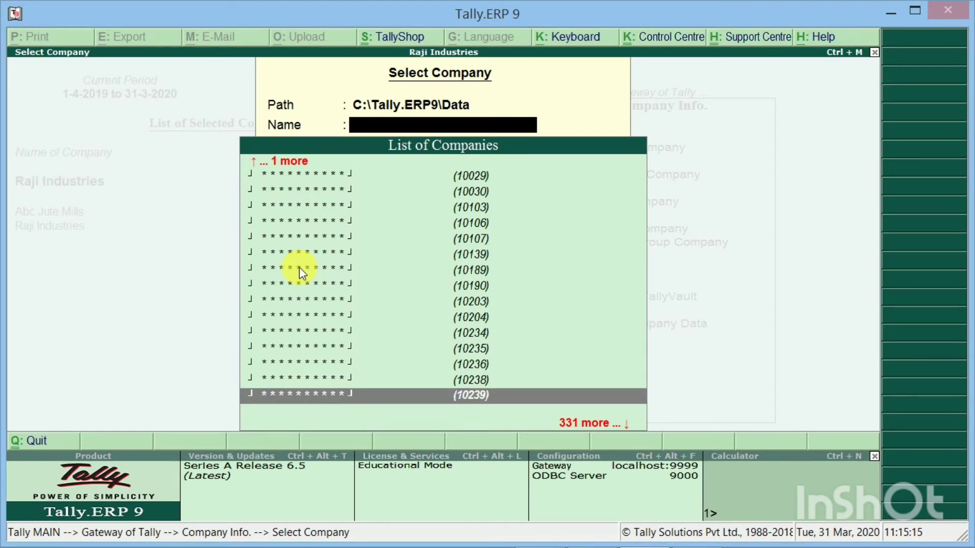
pyautogui.press('Down')
pyautogui.press('Down')
pyautogui.press('Down')
pyautogui.press('Down')
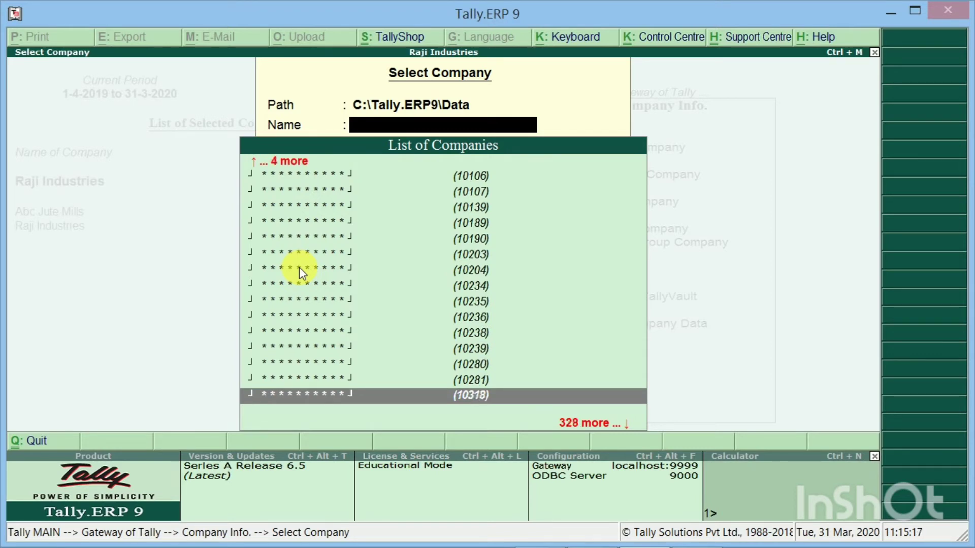
pyautogui.press('Down')
pyautogui.press('Down')
pyautogui.press('Down')
pyautogui.press('Down')
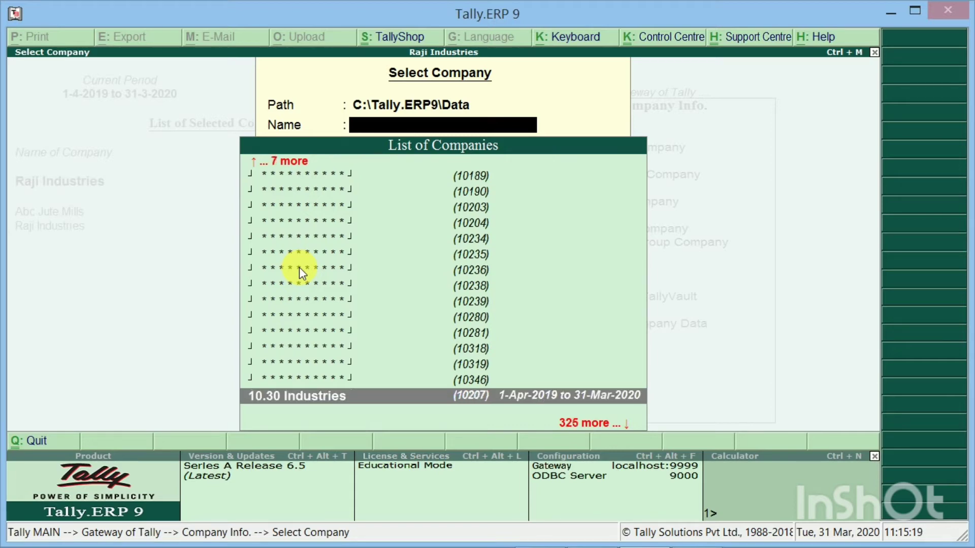
pyautogui.press('Up')
pyautogui.press('Up')
pyautogui.press('Up')
pyautogui.press('Up')
pyautogui.press('Up')
pyautogui.press('Up')
pyautogui.press('Up')
pyautogui.press('Up')
pyautogui.press('Up')
pyautogui.press('Up')
pyautogui.press('Up')
pyautogui.press('Up')
pyautogui.press('Up')
pyautogui.press('Up')
pyautogui.press('Up')
pyautogui.press('Up')
pyautogui.press('Up')
pyautogui.press('Up')
pyautogui.press('Up')
pyautogui.press('Up')
pyautogui.press('Up')
pyautogui.press('Up')
pyautogui.press('Up')
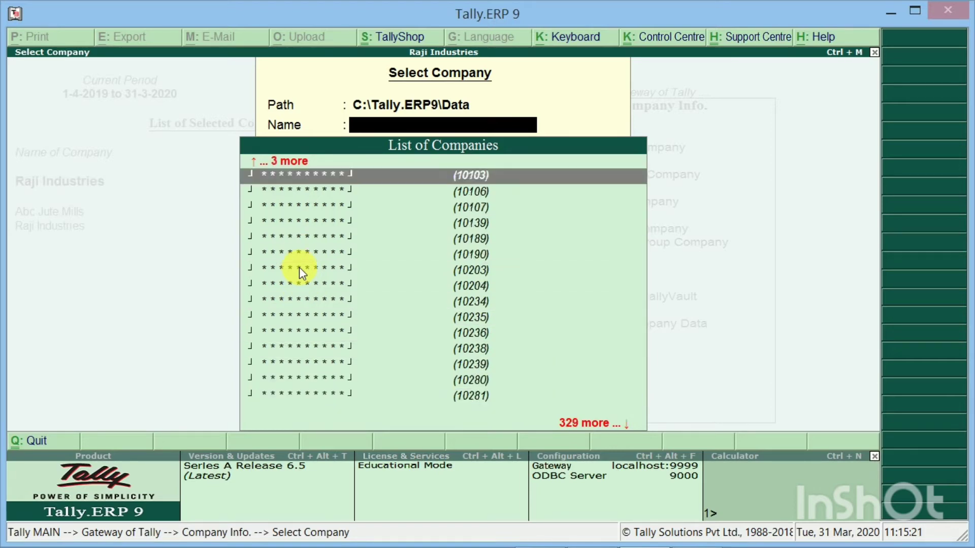
pyautogui.press('Escape')
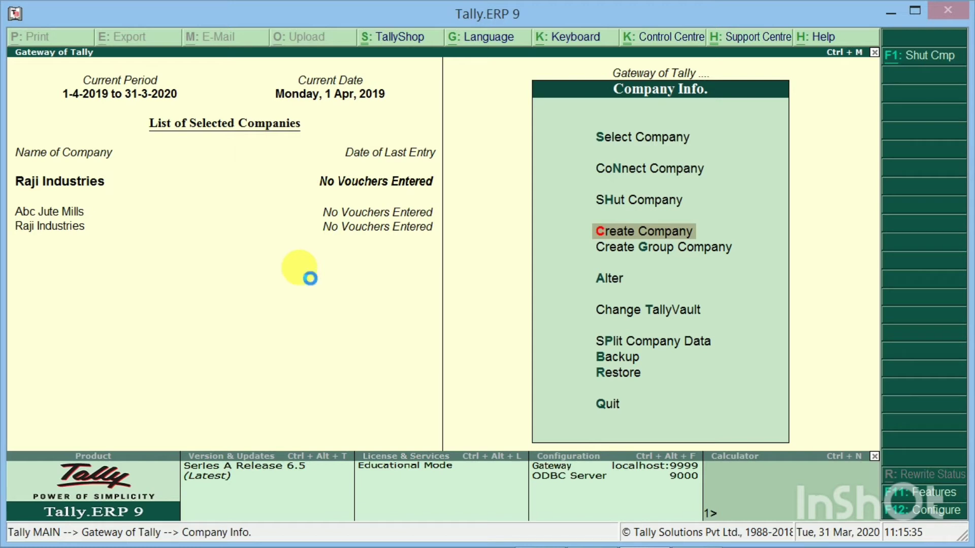
# Filter the company list with 'Sri' and load SRI VENKATESWARA INDUSTRIES
pyautogui.press('s')
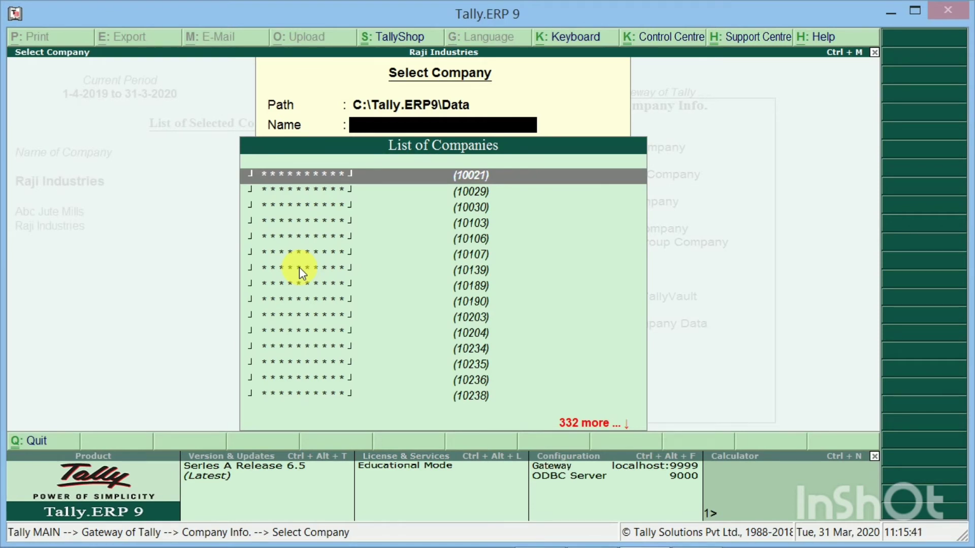
pyautogui.write('Sri')
pyautogui.press('Down')
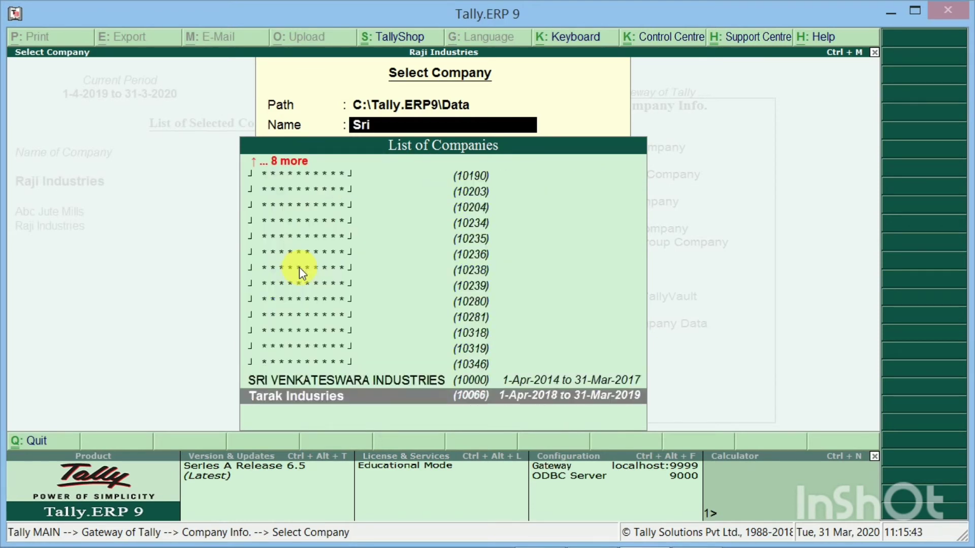
pyautogui.press('Up')
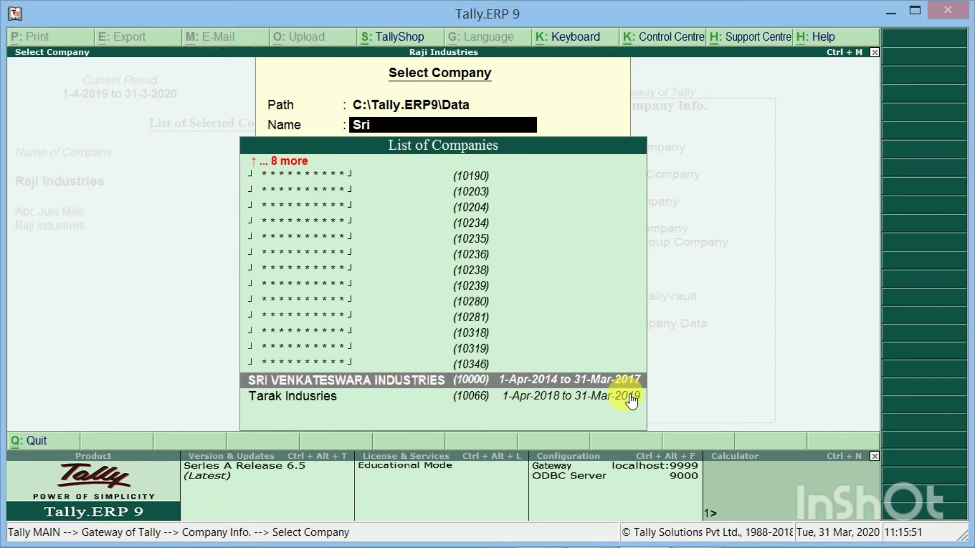
pyautogui.press('Return')
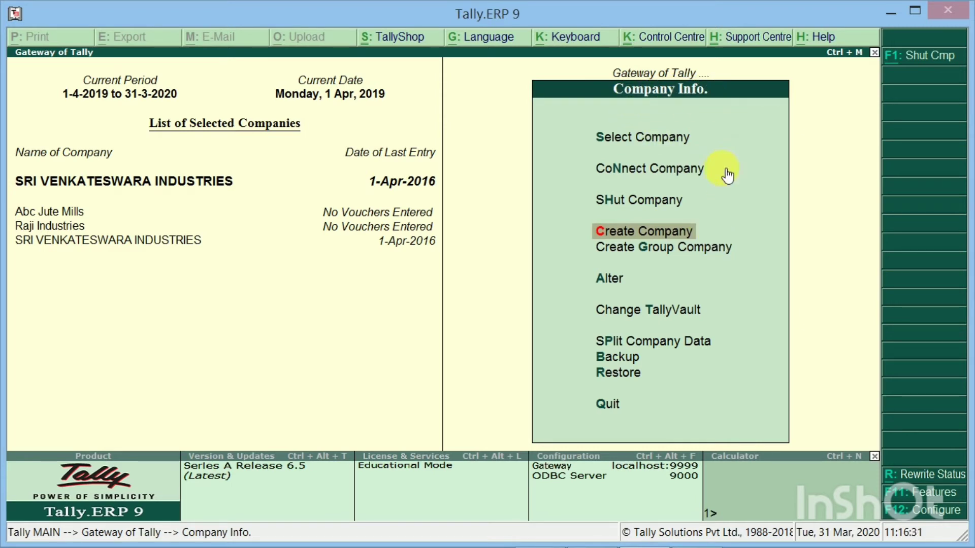
pyautogui.click(630, 313)
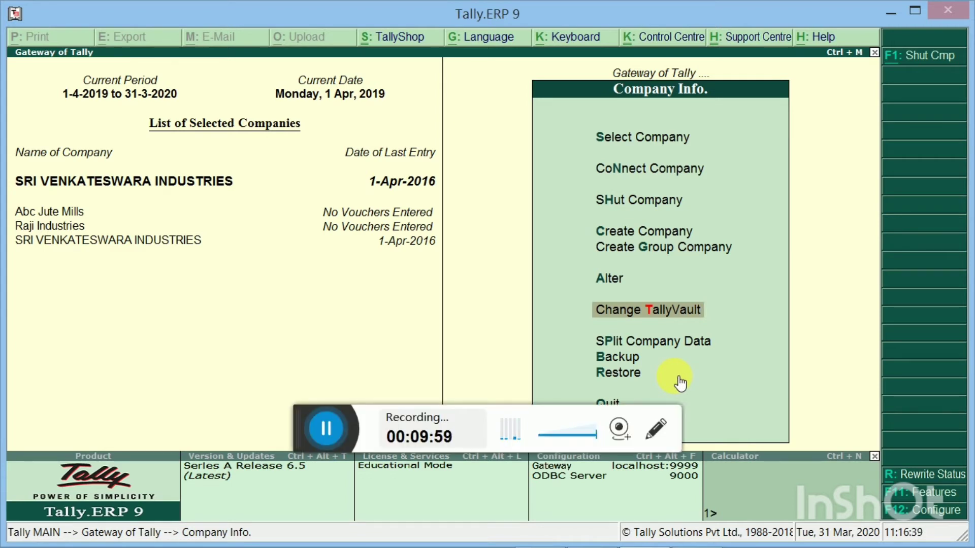
pyautogui.click(655, 428)
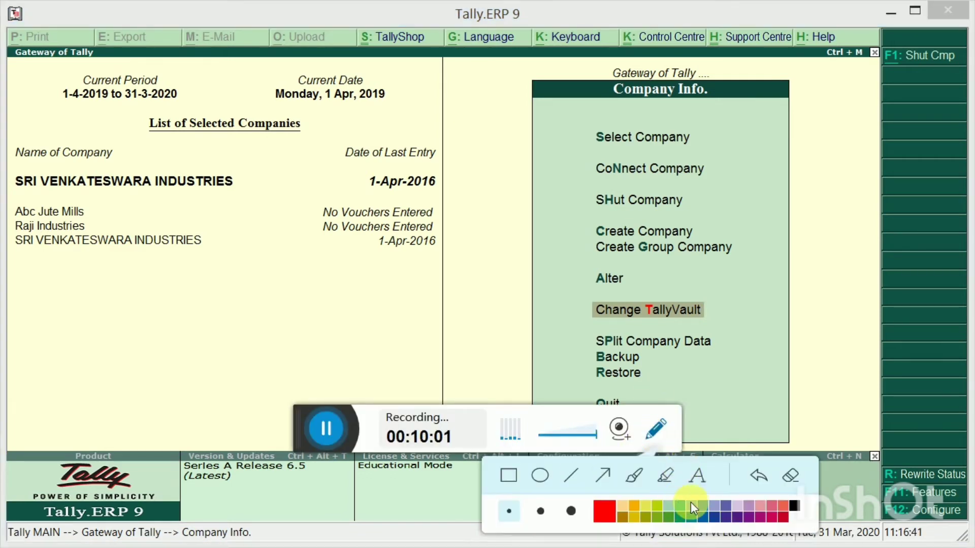
pyautogui.click(508, 476)
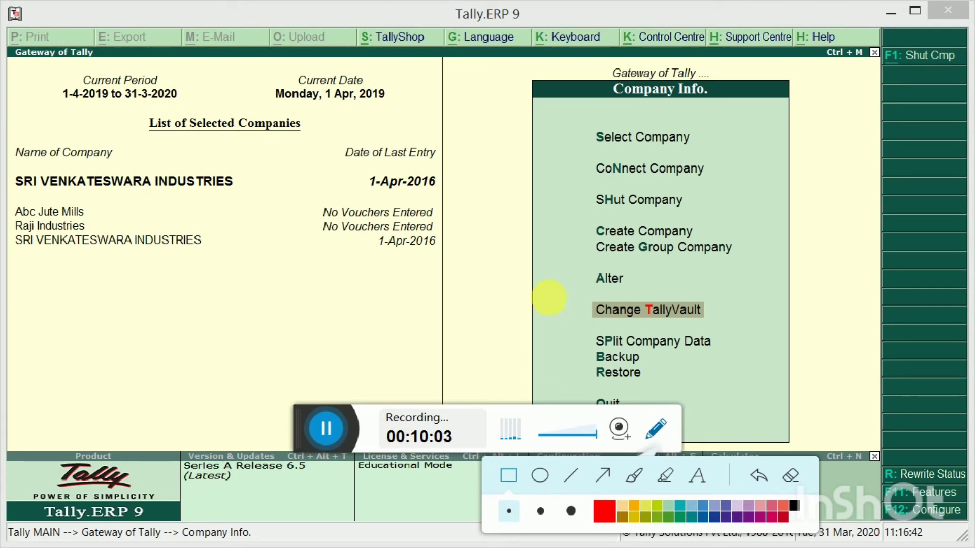
pyautogui.moveTo(552, 293)
pyautogui.mouseDown()
pyautogui.moveTo(641, 331)
pyautogui.moveTo(755, 327)
pyautogui.mouseUp()
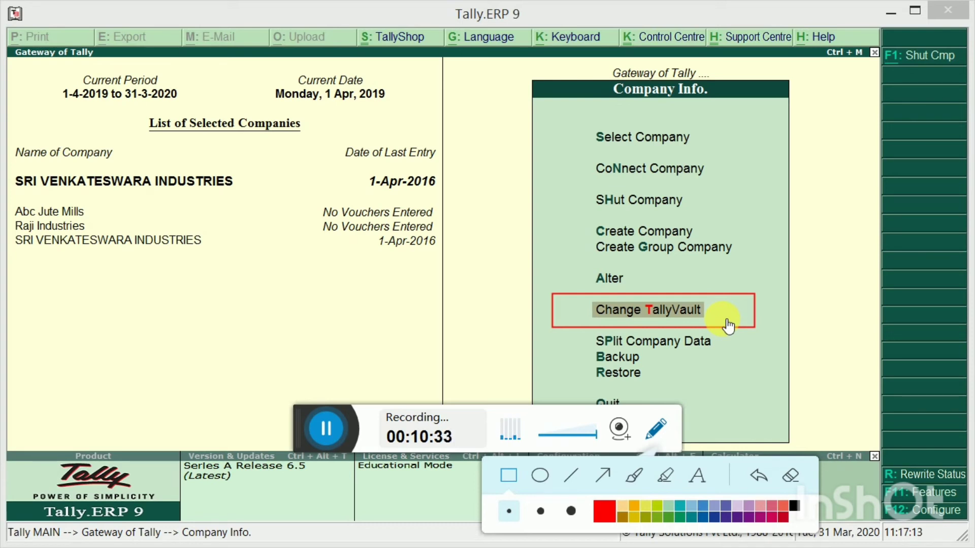
pyautogui.click(659, 429)
pyautogui.click(659, 435)
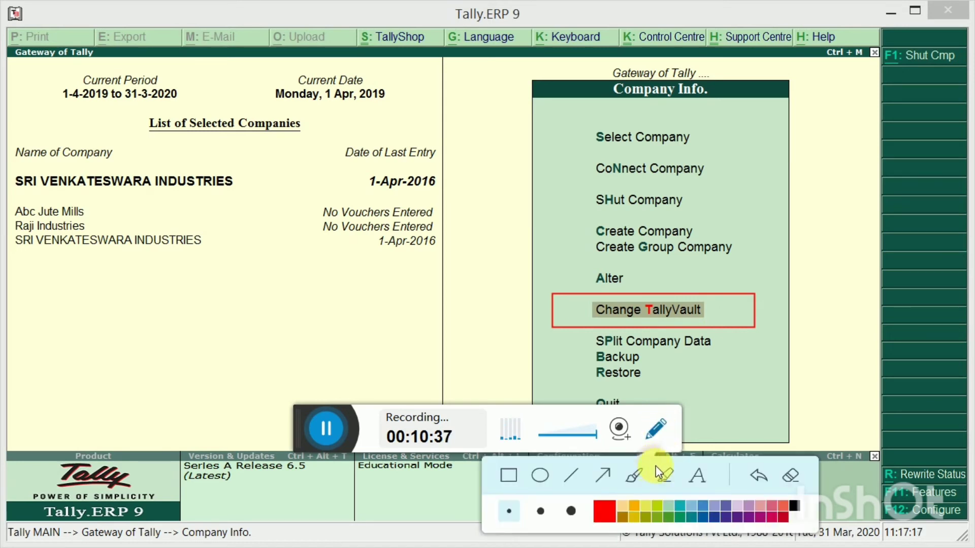
pyautogui.click(641, 480)
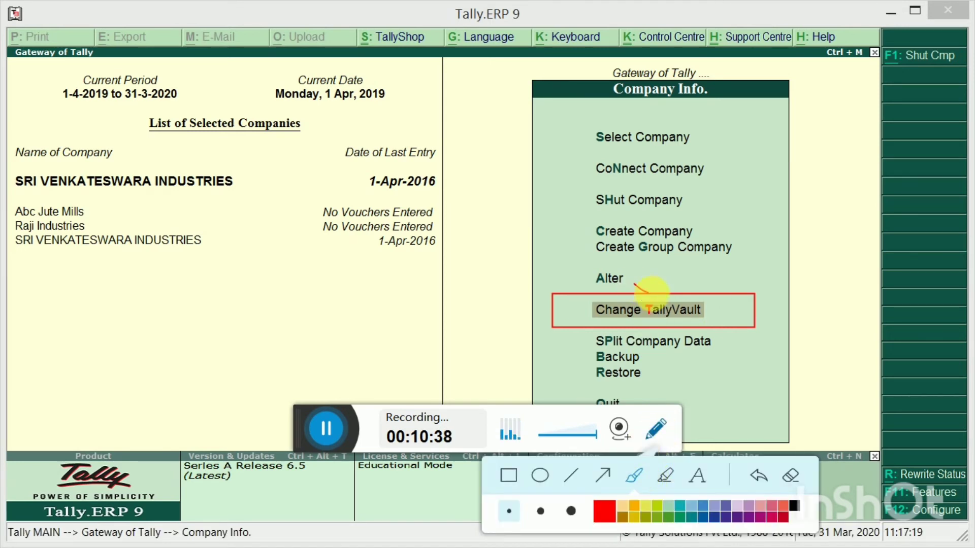
pyautogui.moveTo(634, 285)
pyautogui.mouseDown()
pyautogui.moveTo(734, 262)
pyautogui.moveTo(657, 251)
pyautogui.moveTo(564, 270)
pyautogui.moveTo(663, 294)
pyautogui.mouseUp()
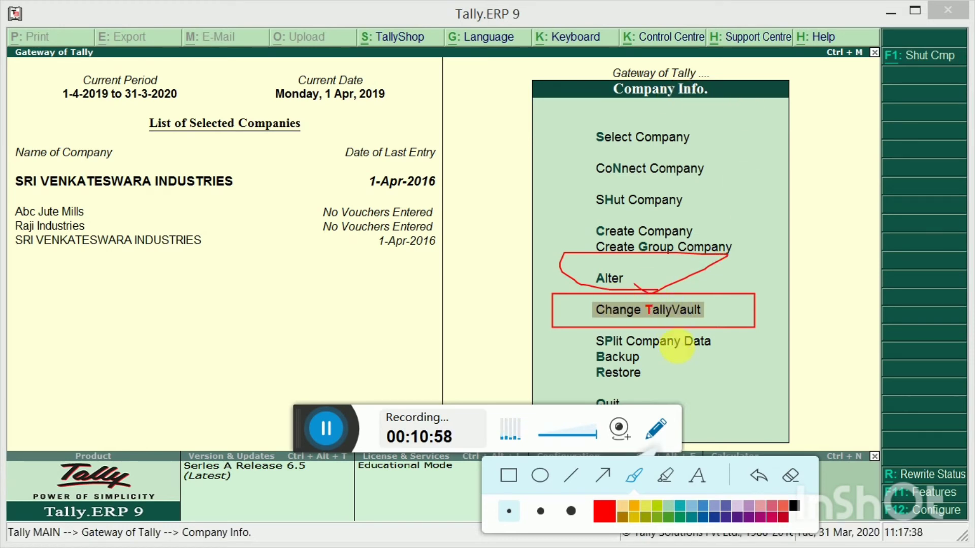
pyautogui.click(758, 477)
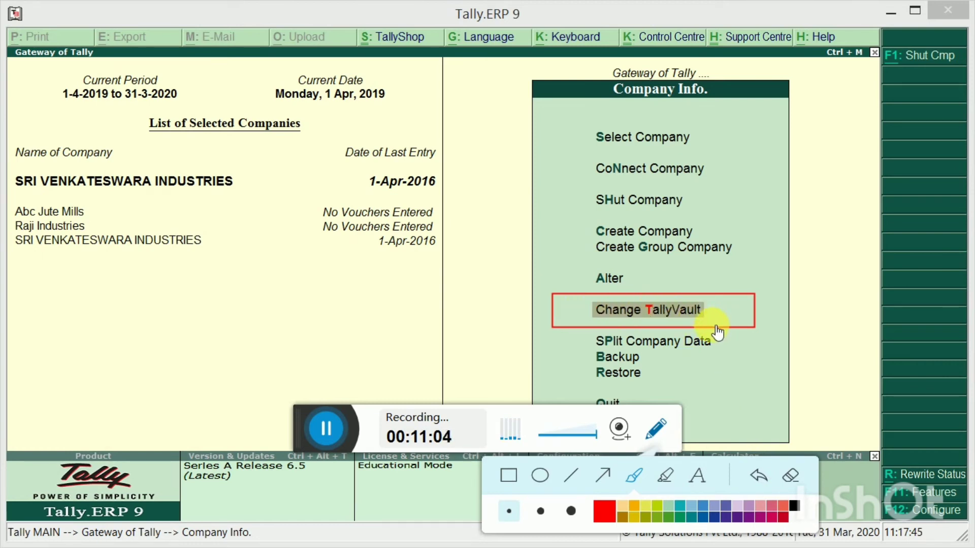
pyautogui.click(758, 474)
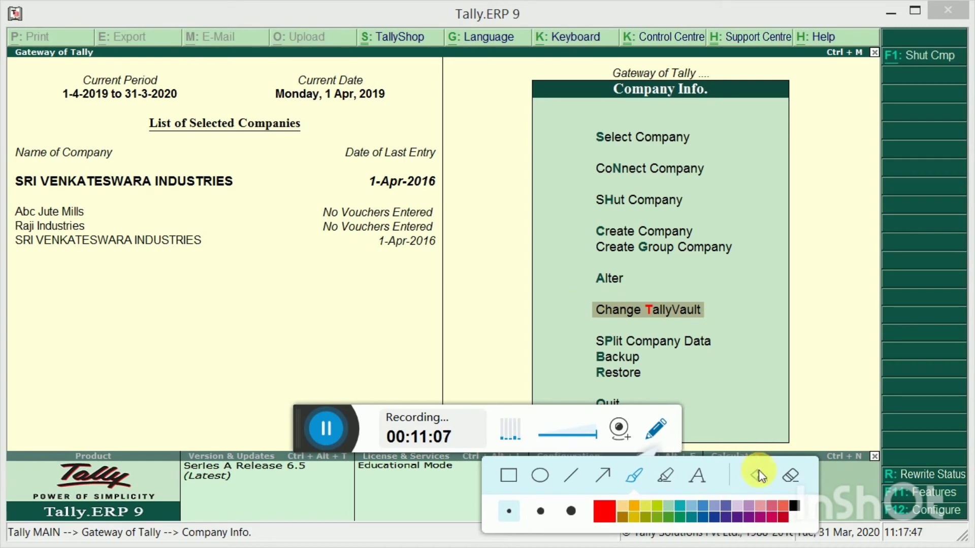
pyautogui.click(615, 364)
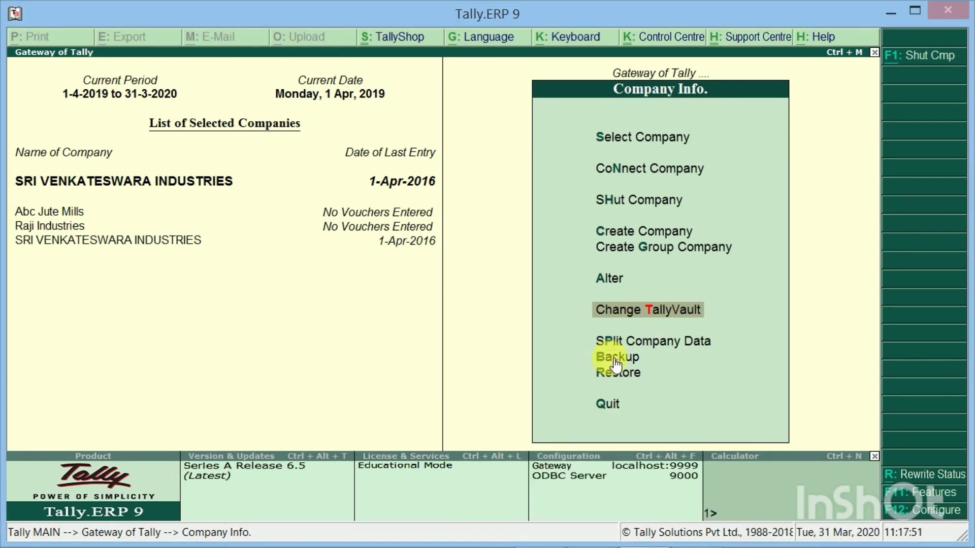
# Give SRI VENKATESWARA INDUSTRIES a new TallyVault password via Change TallyVault, entering it twice
pyautogui.press('Return')
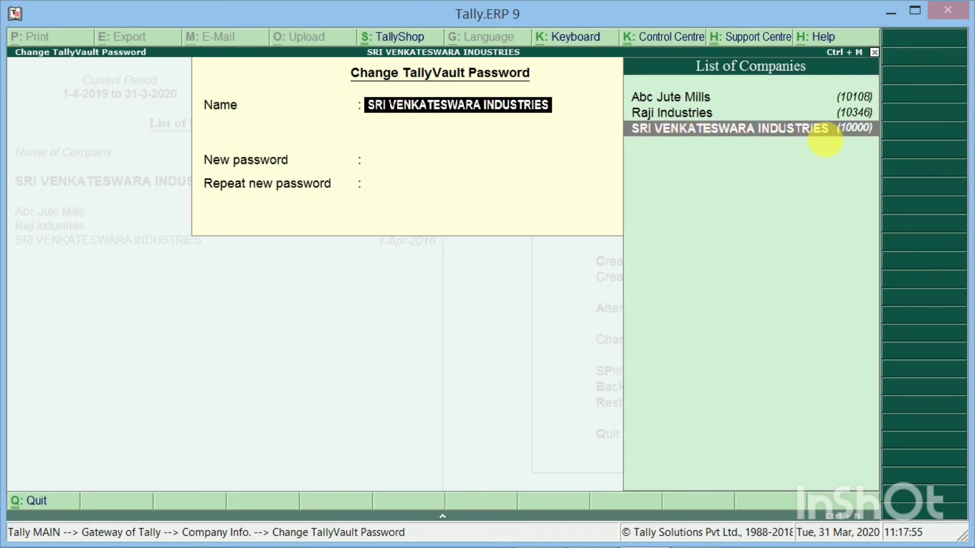
pyautogui.click(698, 142)
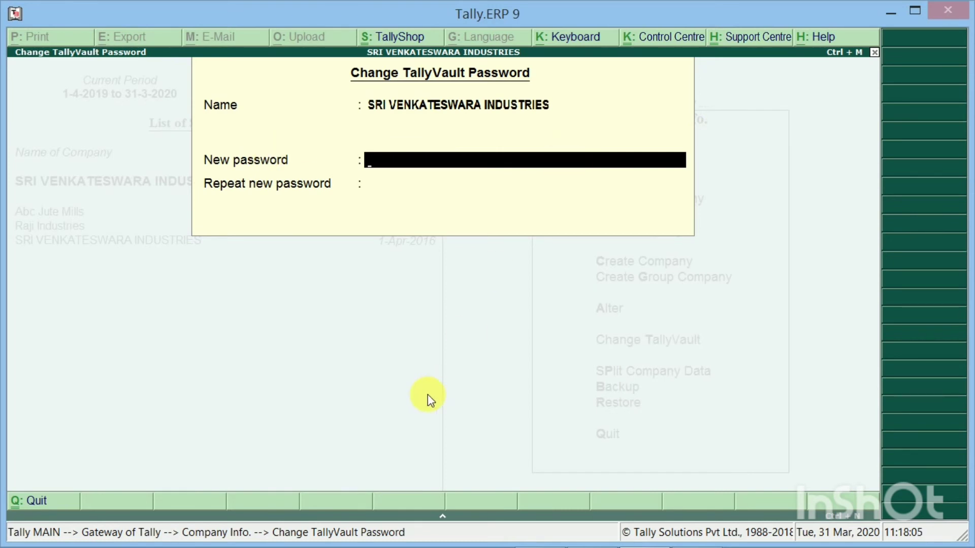
pyautogui.write('12')
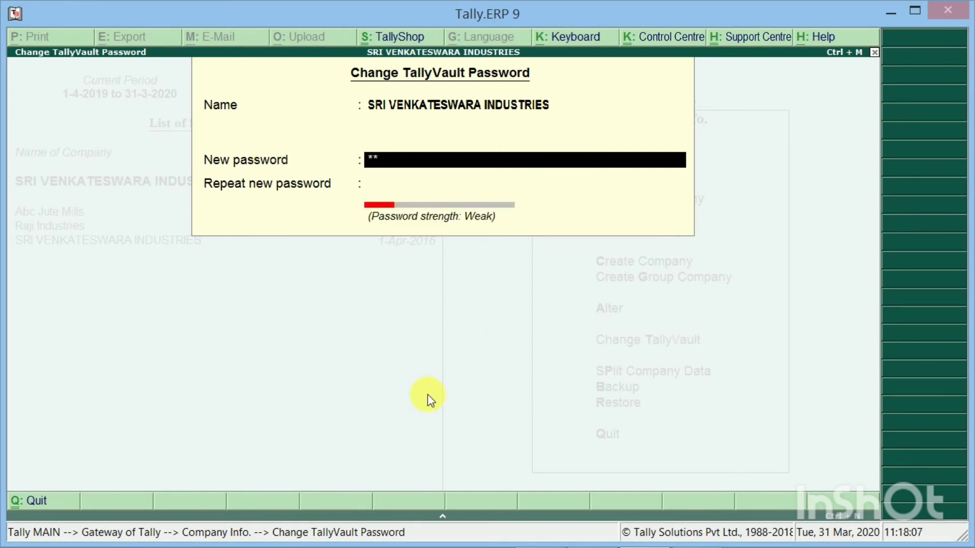
pyautogui.press('Return')
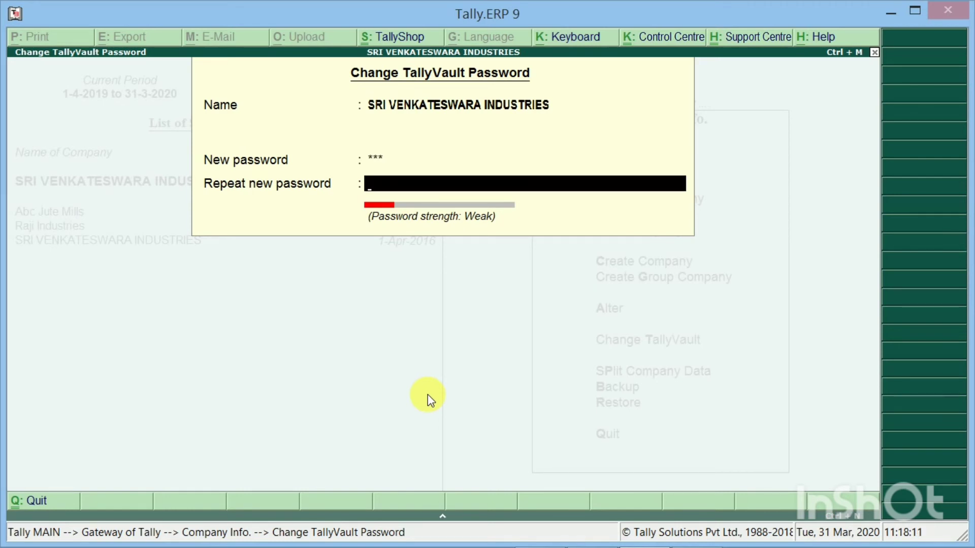
pyautogui.write('*')
pyautogui.press('Return')
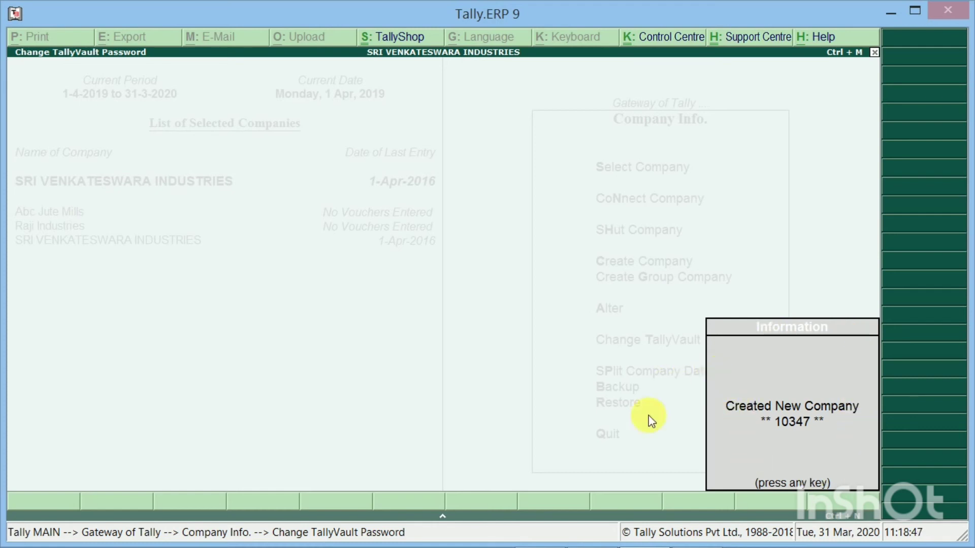
# Clear the 'Created New Company 10347' confirmation, leaving SRI VENKATESWARA INDUSTRIES current among three loaded companies
pyautogui.moveTo(640, 546)
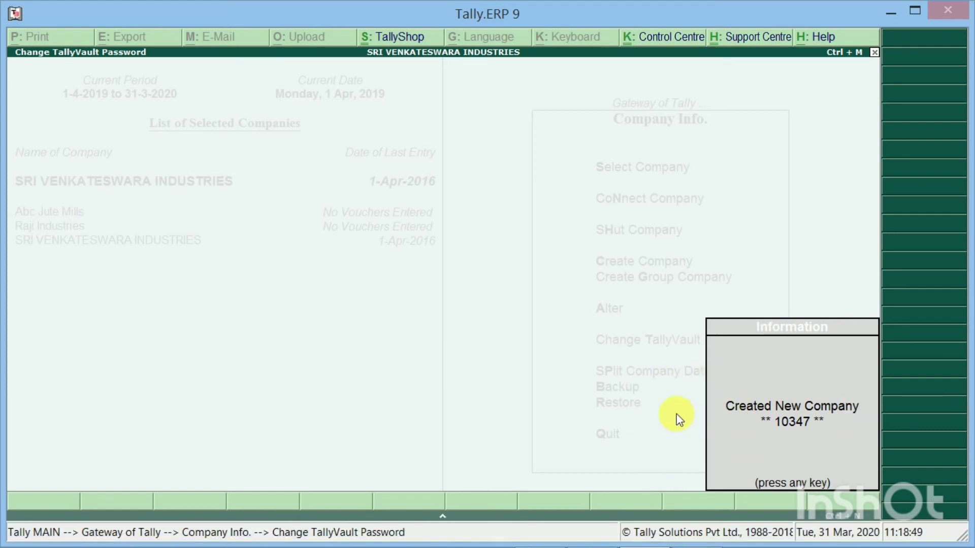
pyautogui.press('F10')
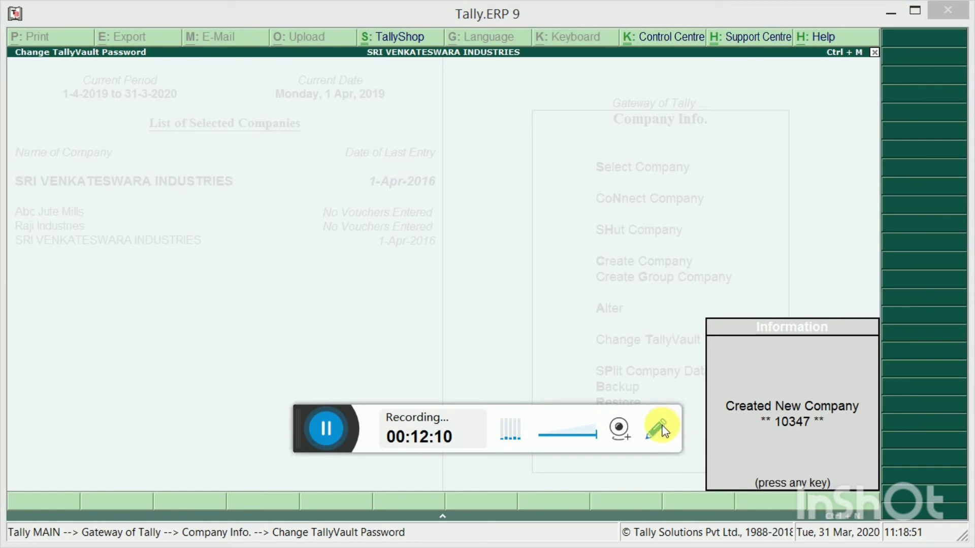
pyautogui.click(664, 430)
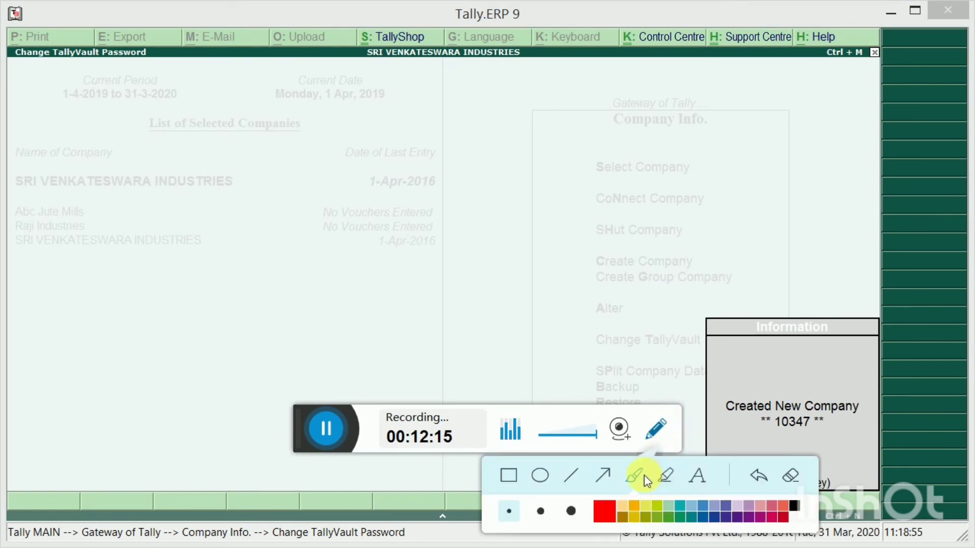
pyautogui.click(664, 476)
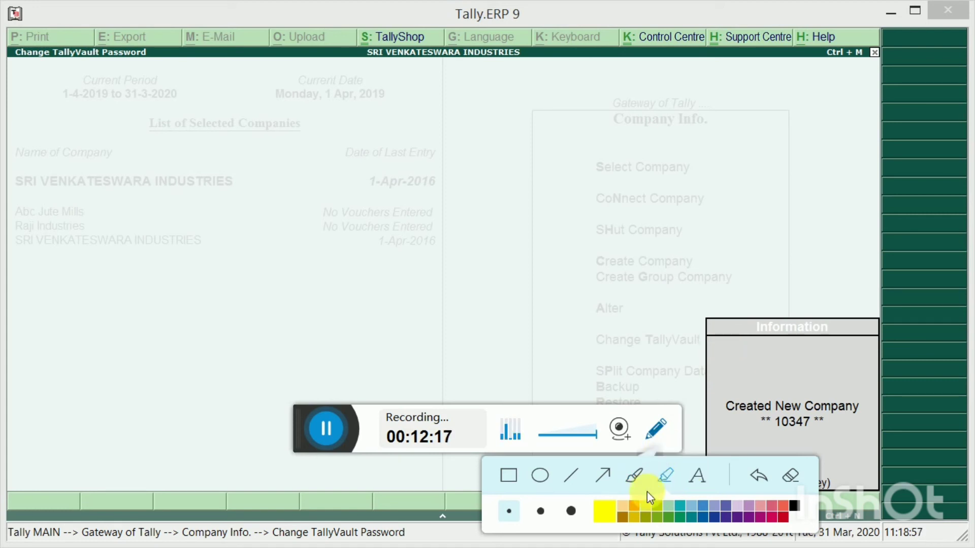
pyautogui.click(716, 517)
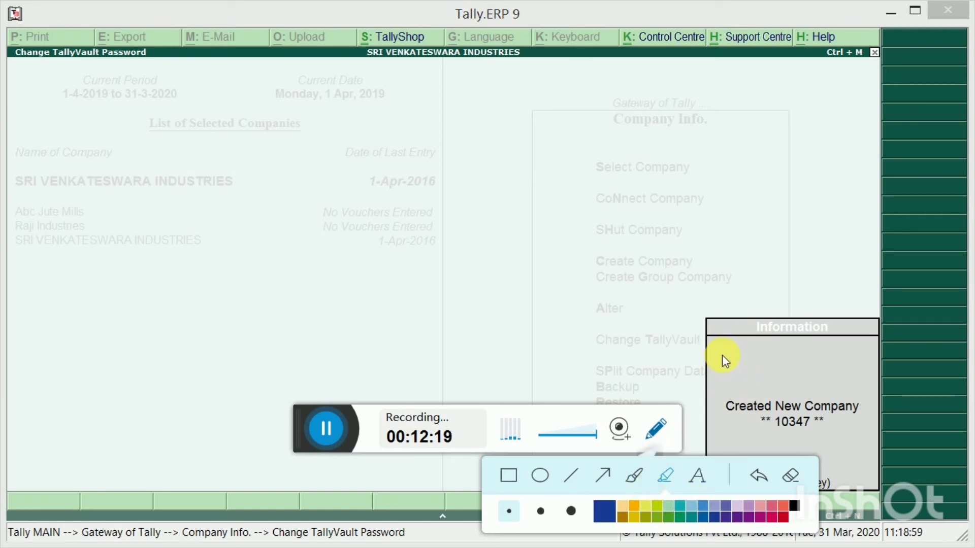
pyautogui.moveTo(722, 355)
pyautogui.mouseDown()
pyautogui.moveTo(745, 373)
pyautogui.moveTo(884, 357)
pyautogui.moveTo(887, 431)
pyautogui.mouseUp()
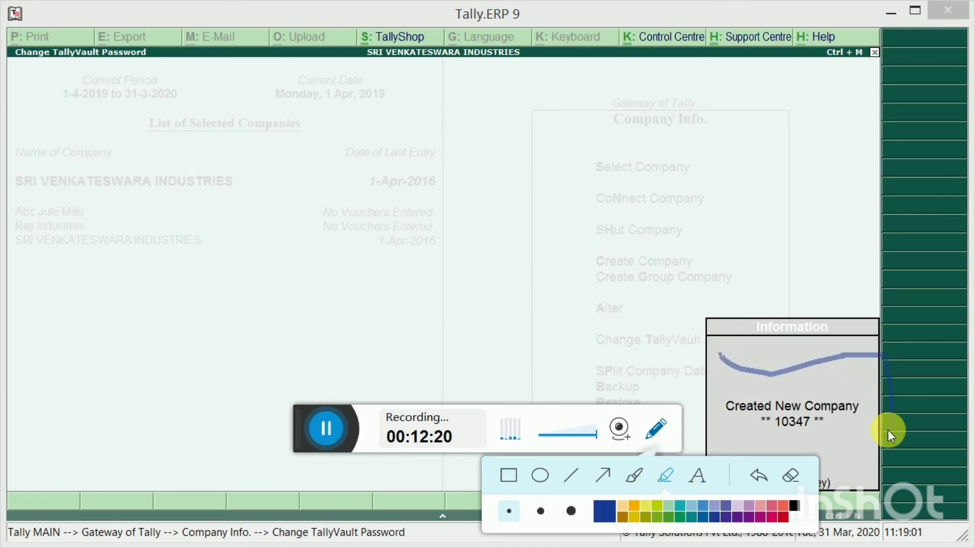
pyautogui.moveTo(812, 458)
pyautogui.mouseDown()
pyautogui.moveTo(742, 449)
pyautogui.moveTo(699, 394)
pyautogui.moveTo(716, 349)
pyautogui.mouseUp()
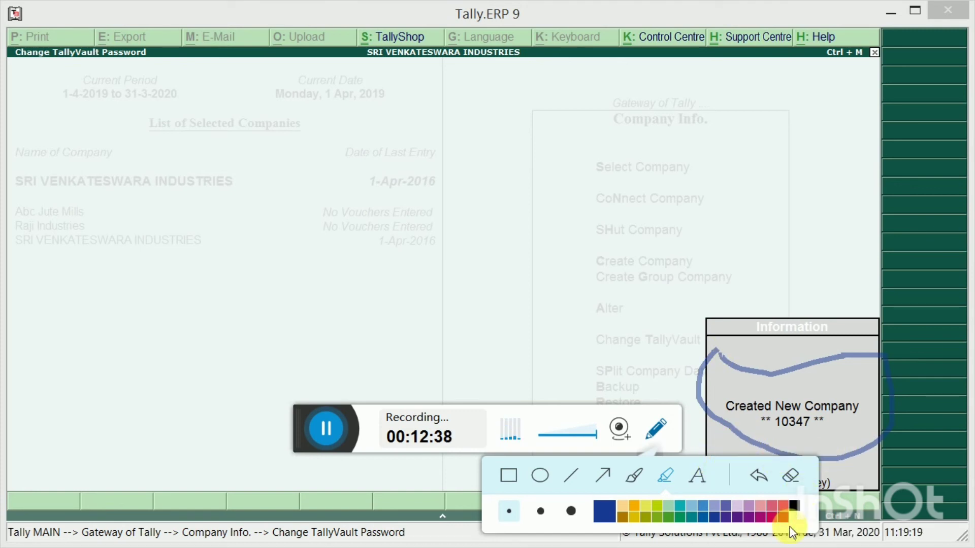
pyautogui.click(785, 520)
pyautogui.moveTo(819, 440); pyautogui.dragTo(942, 402)
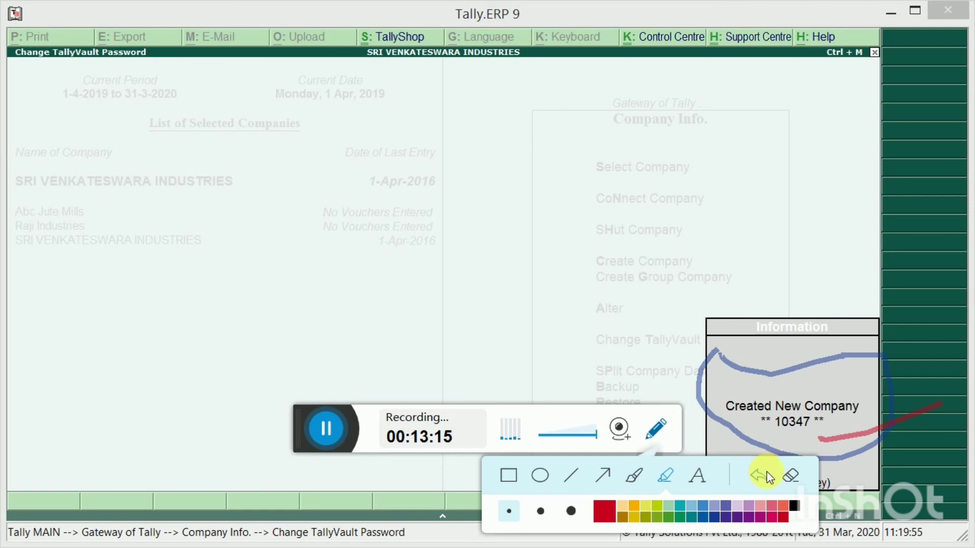
pyautogui.click(787, 476)
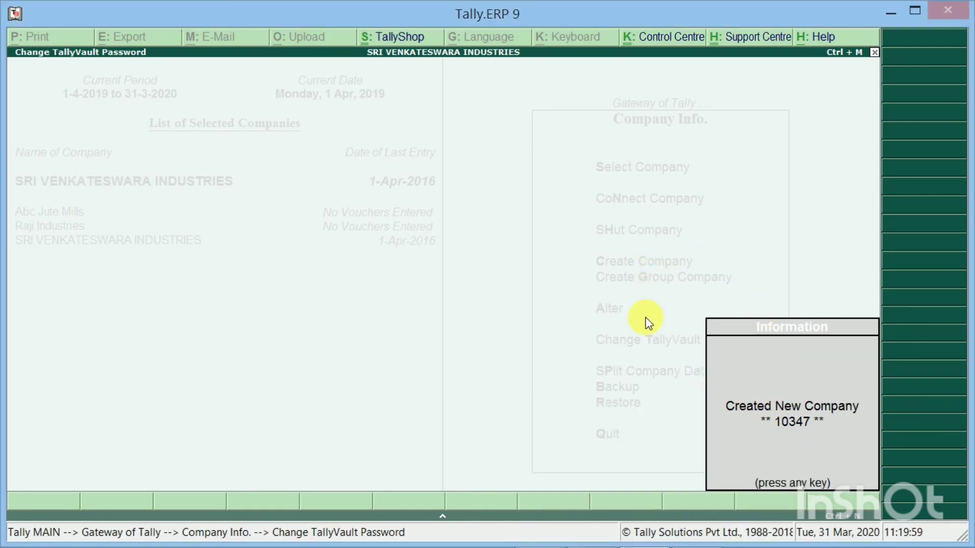
pyautogui.press('Return')
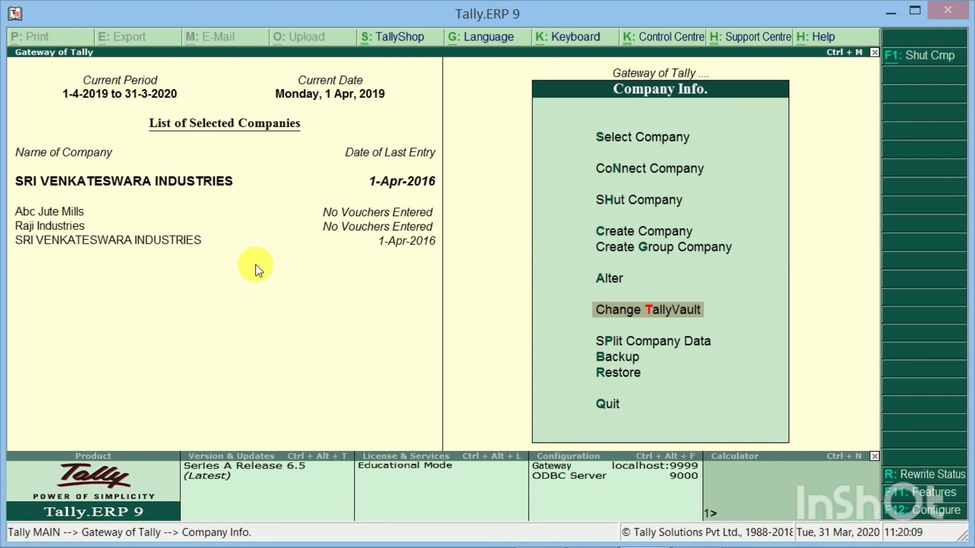
# Shut SRI VENKATESWARA INDUSTRIES from the Shut Company list
pyautogui.press('h')
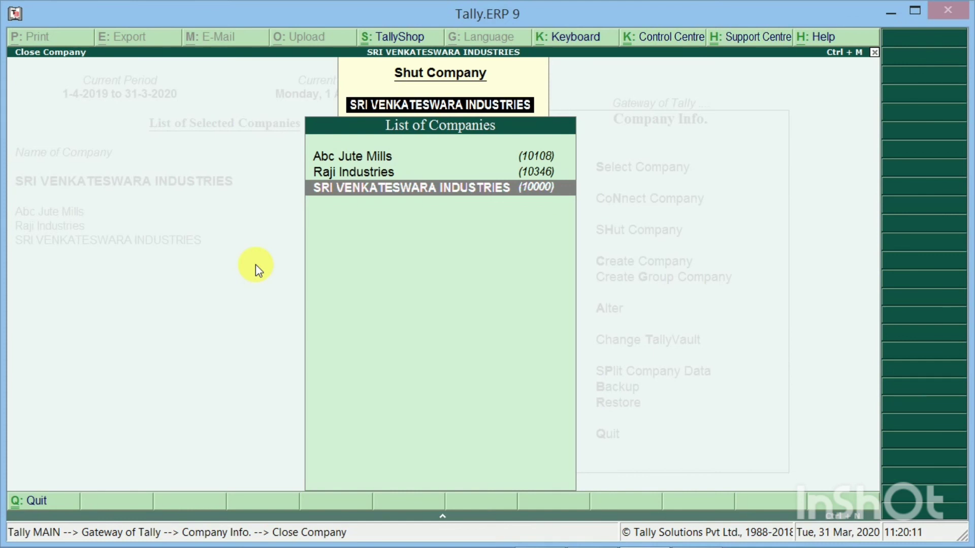
pyautogui.press('Return')
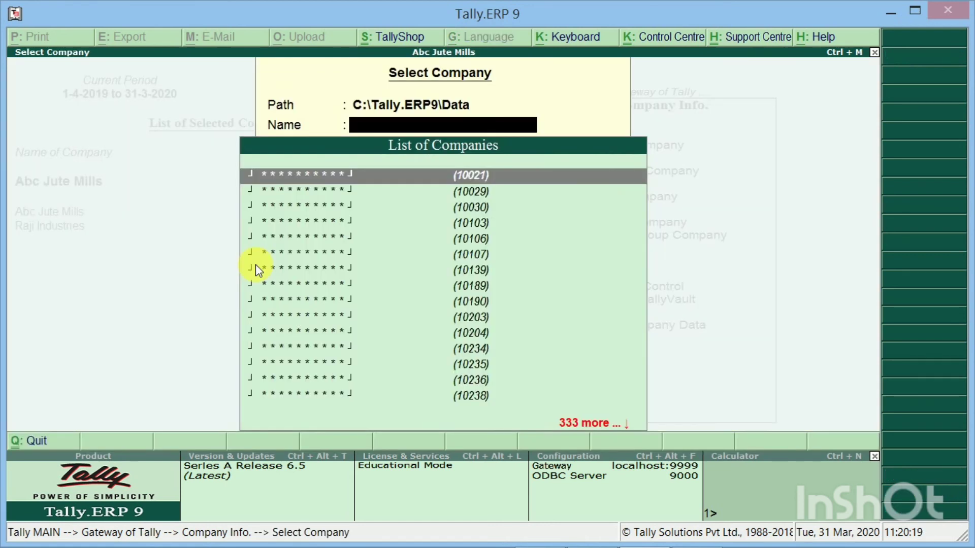
# Browse the Select Company list, trying a 'Sri' name filter before clearing it
pyautogui.press('Down')
pyautogui.press('Down')
pyautogui.press('Down')
pyautogui.press('Down')
pyautogui.press('Down')
pyautogui.press('Down')
pyautogui.press('Down')
pyautogui.press('Down')
pyautogui.press('Down')
pyautogui.press('Down')
pyautogui.press('Down')
pyautogui.press('Down')
pyautogui.press('Down')
pyautogui.press('Down')
pyautogui.press('Down')
pyautogui.press('Down')
pyautogui.press('Down')
pyautogui.press('Down')
pyautogui.press('Down')
pyautogui.press('Down')
pyautogui.press('Down')
pyautogui.press('Down')
pyautogui.press('Down')
pyautogui.press('Down')
pyautogui.press('Down')
pyautogui.press('Down')
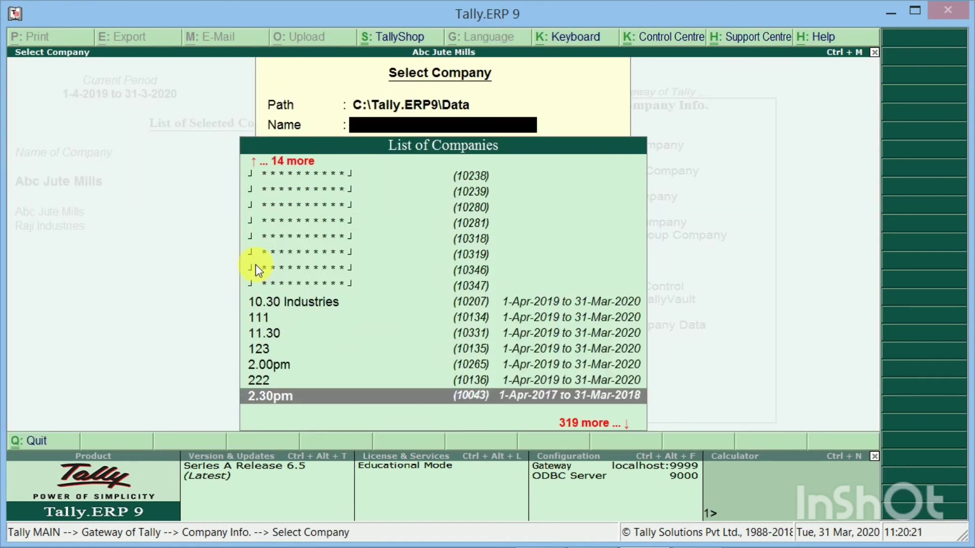
pyautogui.press('Up')
pyautogui.press('Up')
pyautogui.press('Up')
pyautogui.press('Up')
pyautogui.press('Up')
pyautogui.press('Up')
pyautogui.press('Up')
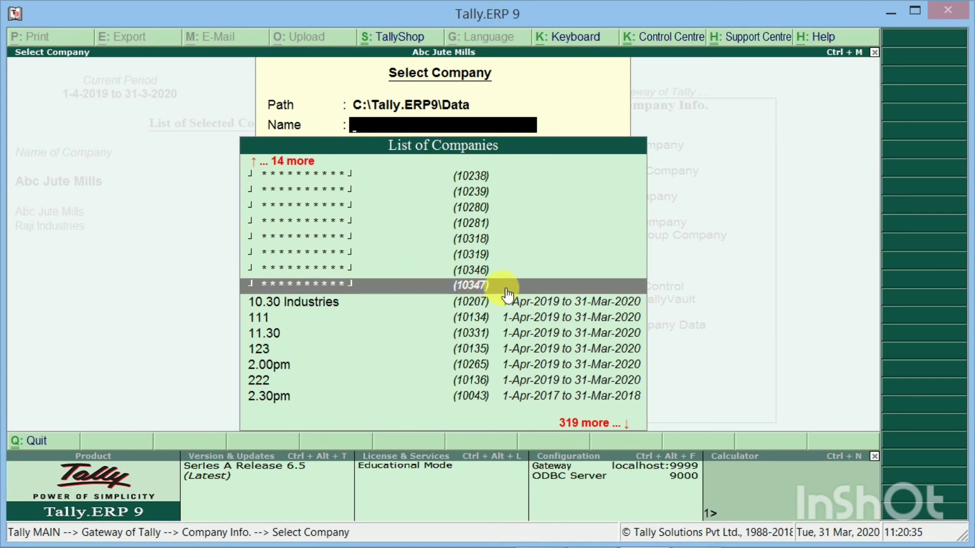
pyautogui.write('Ri')
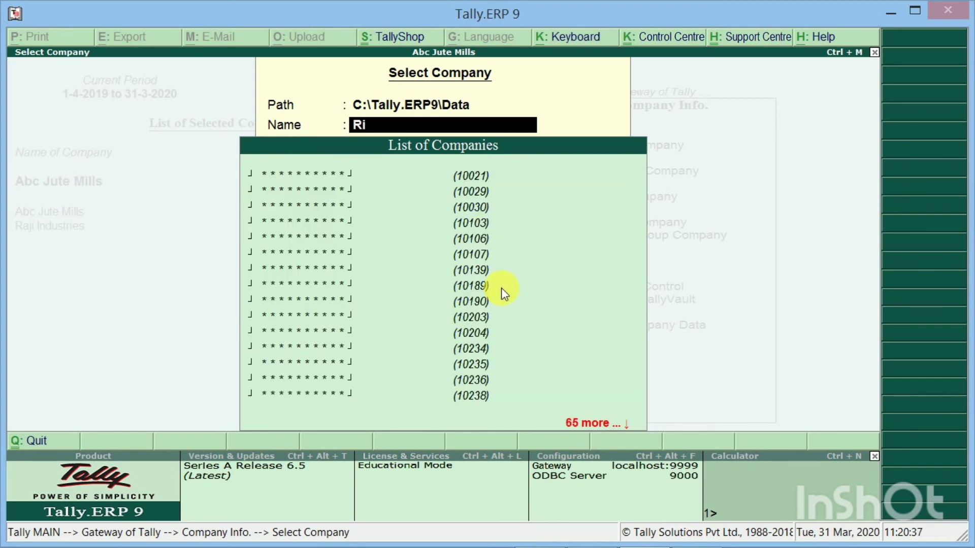
pyautogui.press('BackSpace')
pyautogui.press('BackSpace')
pyautogui.write('Sri')
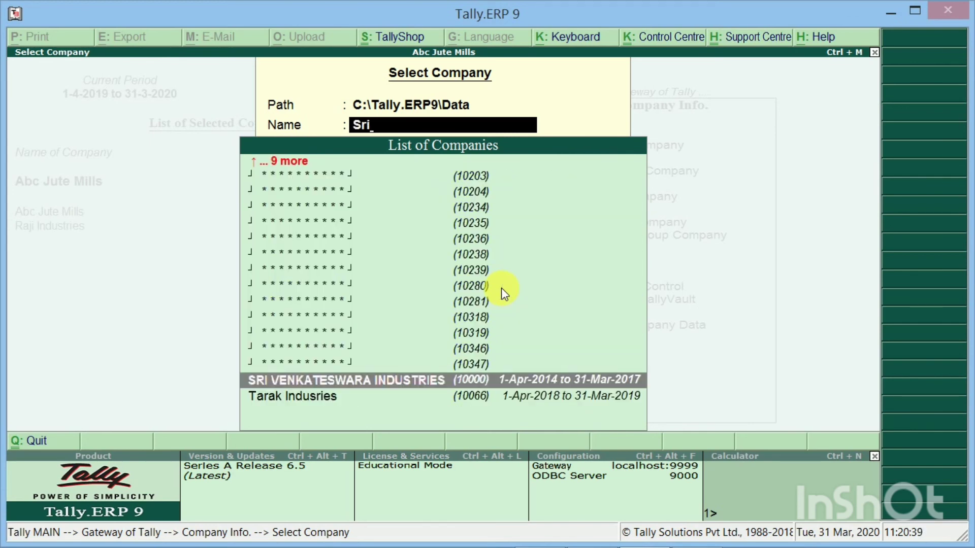
pyautogui.press('Down')
pyautogui.press('Up')
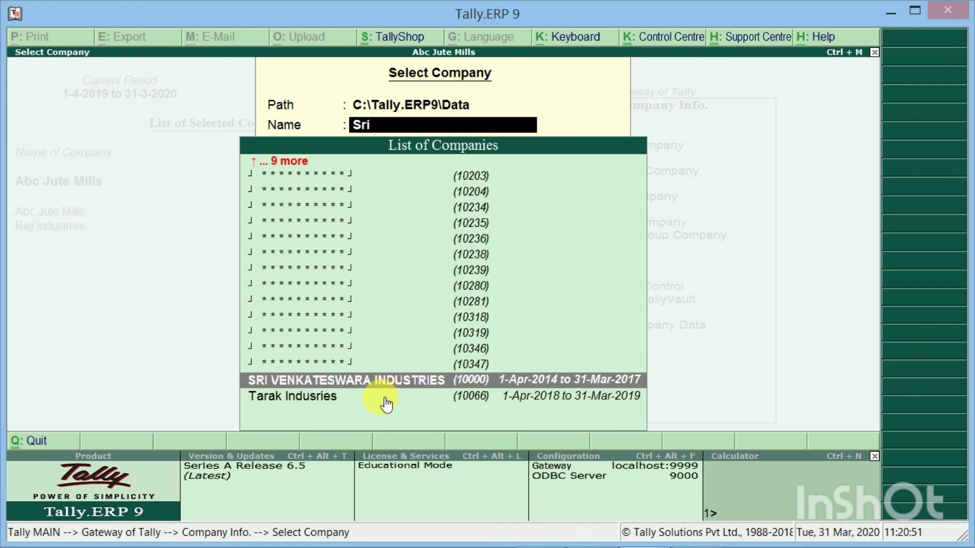
pyautogui.press('BackSpace')
pyautogui.press('BackSpace')
pyautogui.press('BackSpace')
# Choose the encrypted company 10347 from the full company list
pyautogui.press('Down')
pyautogui.press('Down')
pyautogui.press('Down')
pyautogui.press('Down')
pyautogui.press('Down')
pyautogui.press('Down')
pyautogui.press('Down')
pyautogui.press('Down')
pyautogui.press('Down')
pyautogui.press('Down')
pyautogui.press('Down')
pyautogui.press('Down')
pyautogui.press('Down')
pyautogui.press('Down')
pyautogui.press('Down')
pyautogui.press('Down')
pyautogui.press('Down')
pyautogui.press('Down')
pyautogui.press('Down')
pyautogui.press('Down')
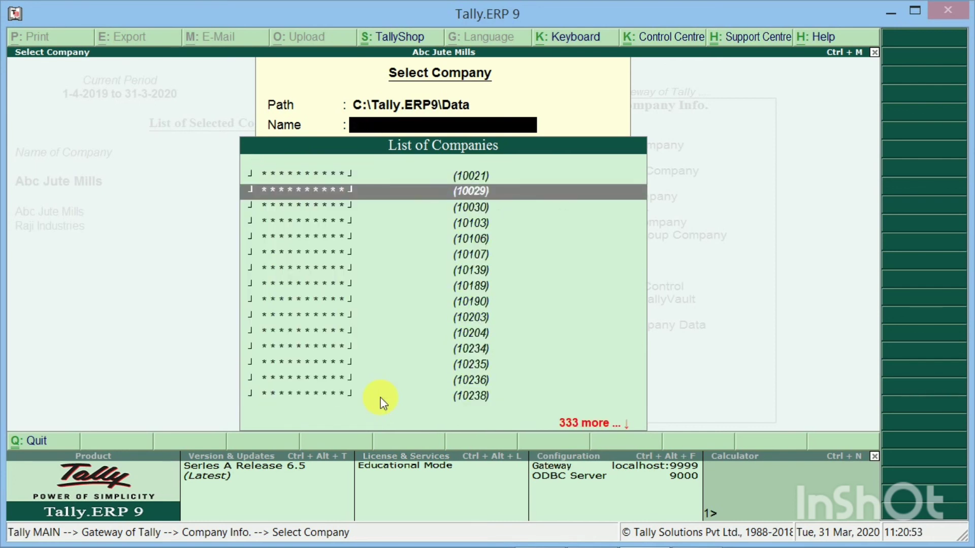
pyautogui.press('Down')
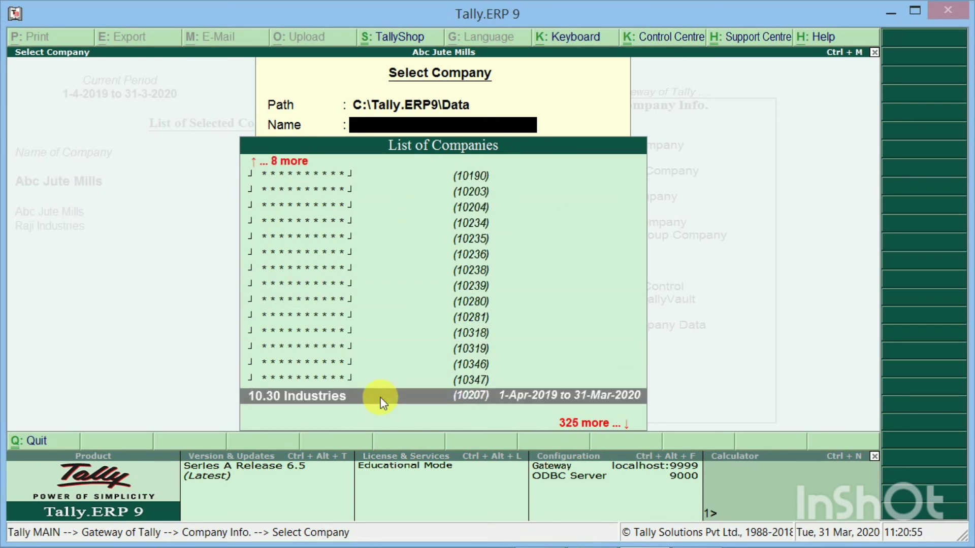
pyautogui.press('Up')
pyautogui.press('Return')
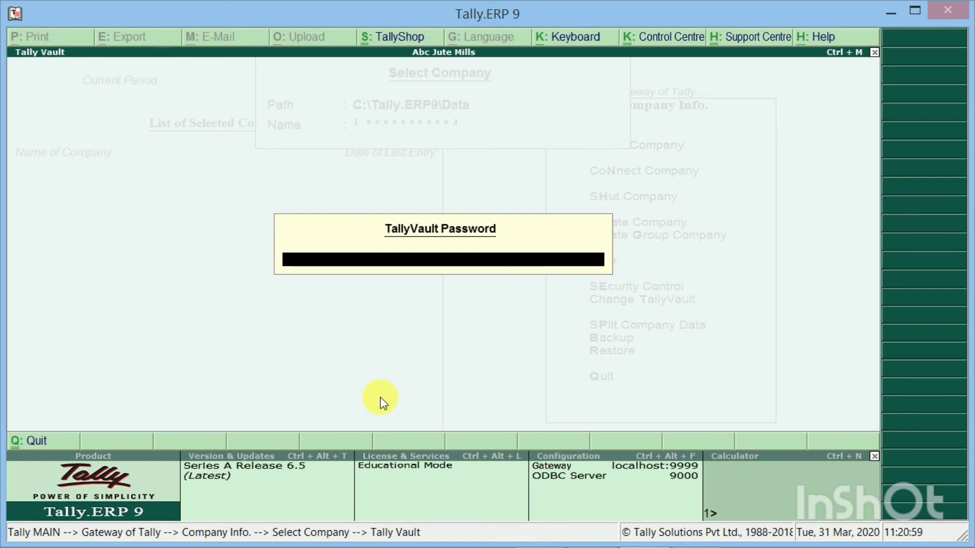
# Enter the TallyVault password to unlock and load SRI VENKATESWARA INDUSTRIES
pyautogui.write('**')
pyautogui.press('Return')
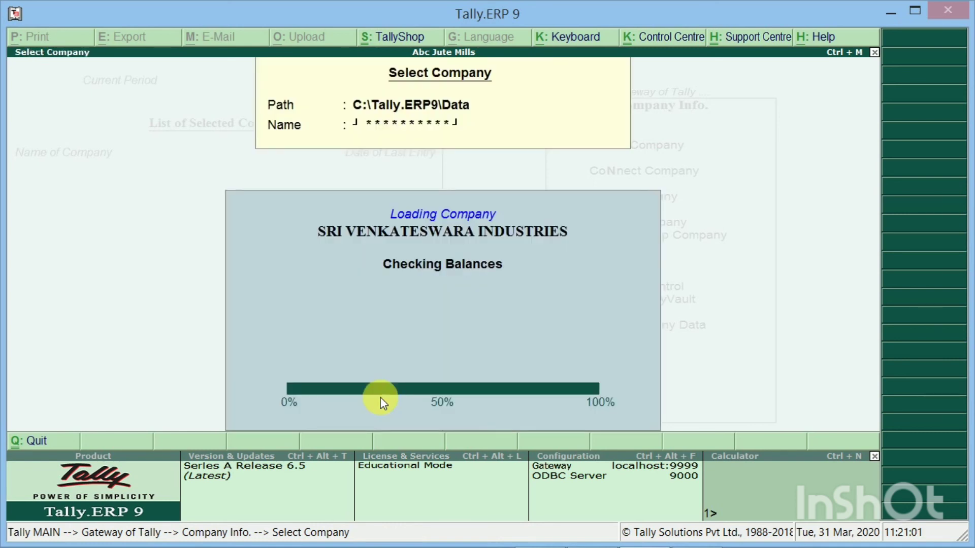